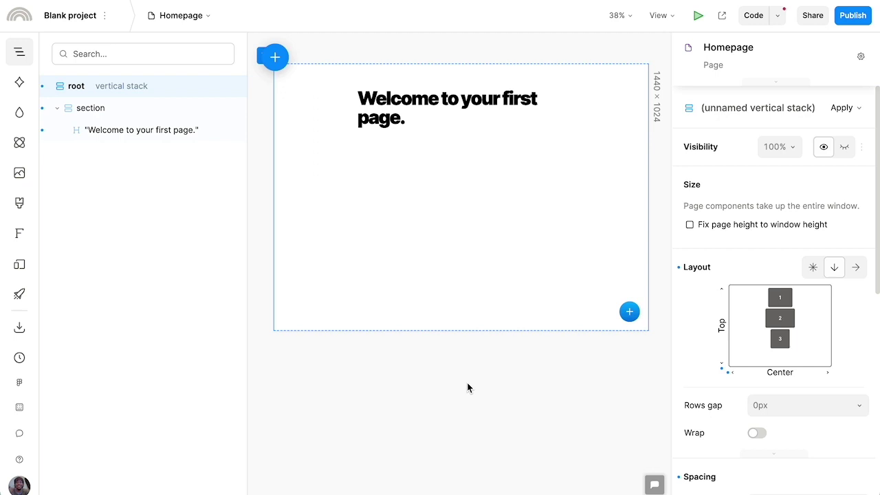
Insert a GraphQL Fetcher below the welcome heading by searching 'gra' in the insert catalogue.
click(275, 57)
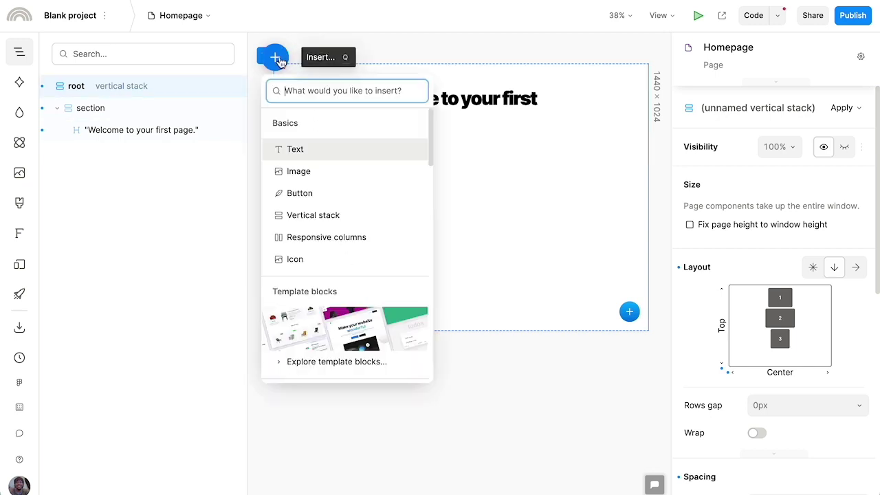
scroll(353, 285, down, 1)
scroll(353, 289, down, 3)
click(346, 294)
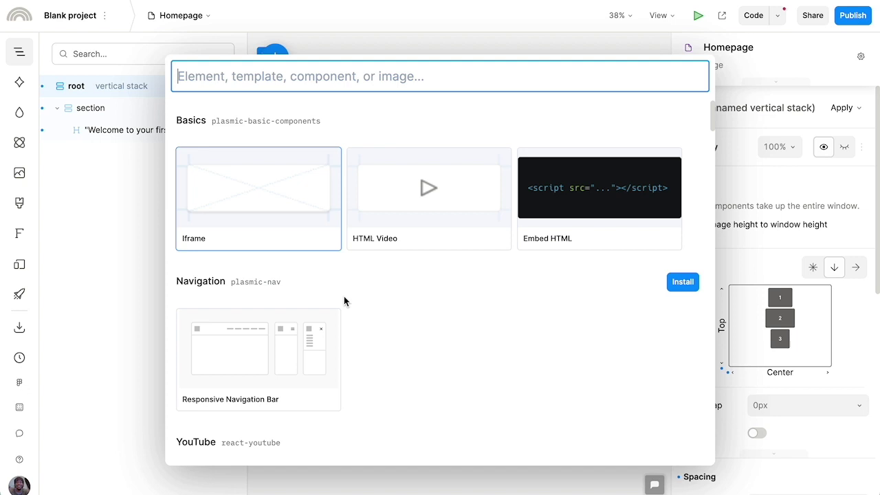
text(gra)
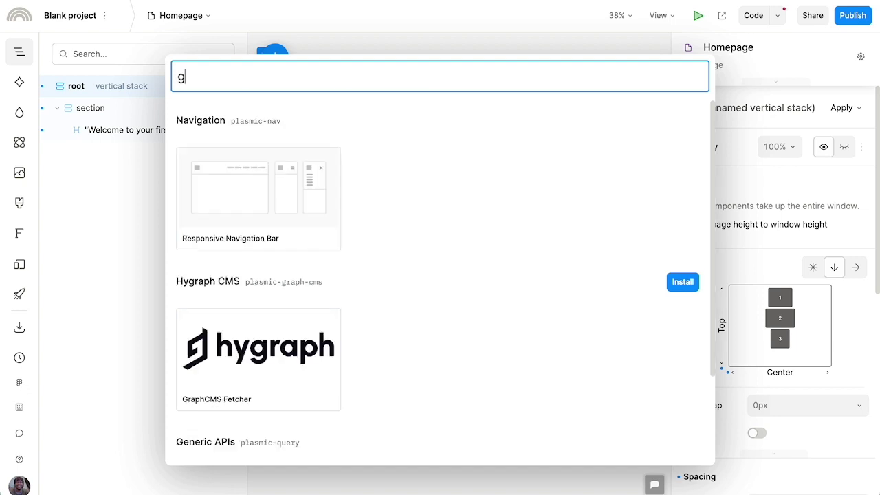
click(282, 358)
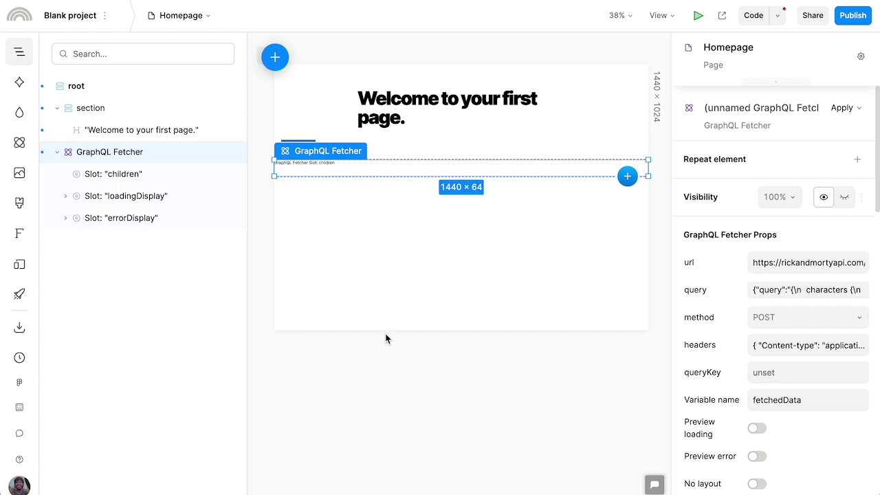
Check the fetcher's preset Rick and Morty API url.
click(762, 268)
key(super+a)
click(853, 263)
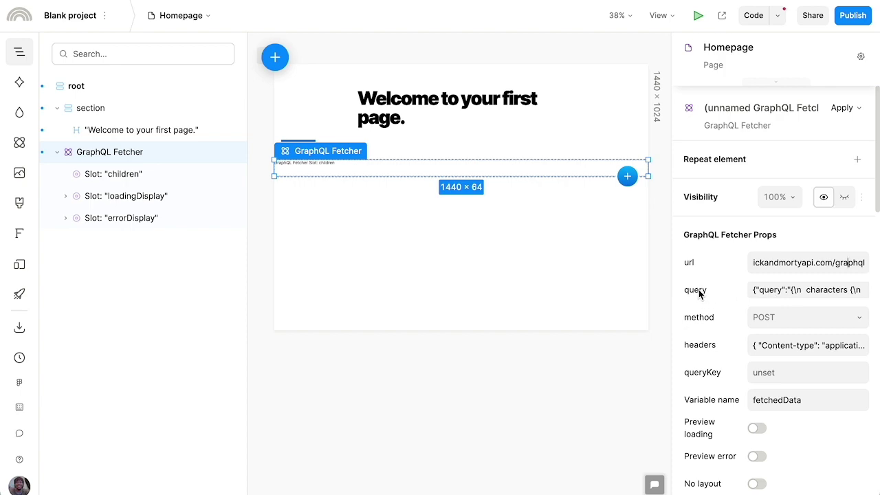
Add an id field after image in the characters results query and run it to preview.
click(778, 295)
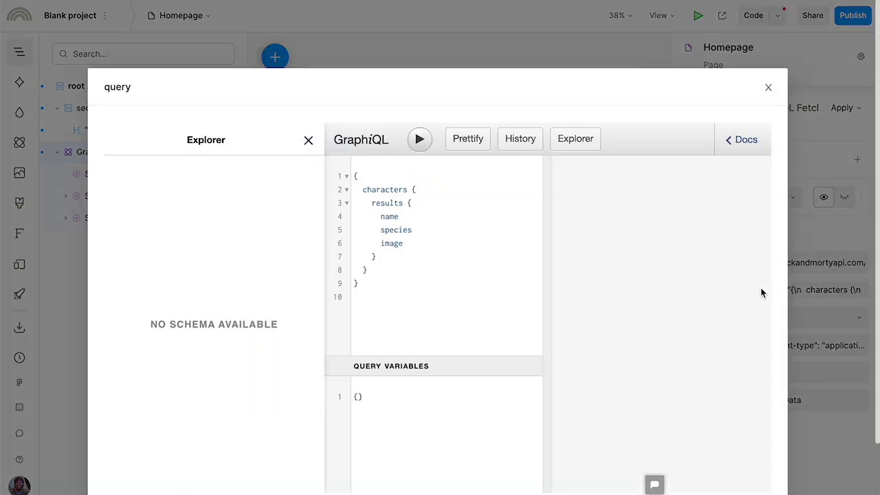
click(421, 244)
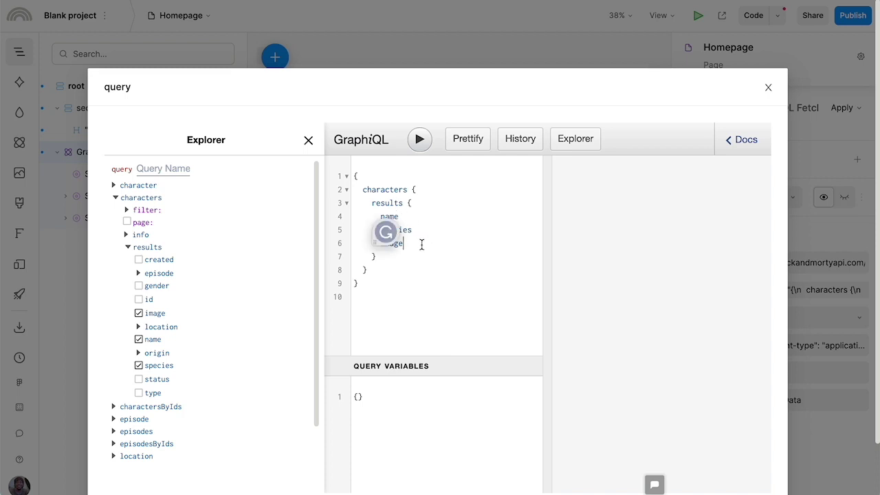
key(Return)
text(id)
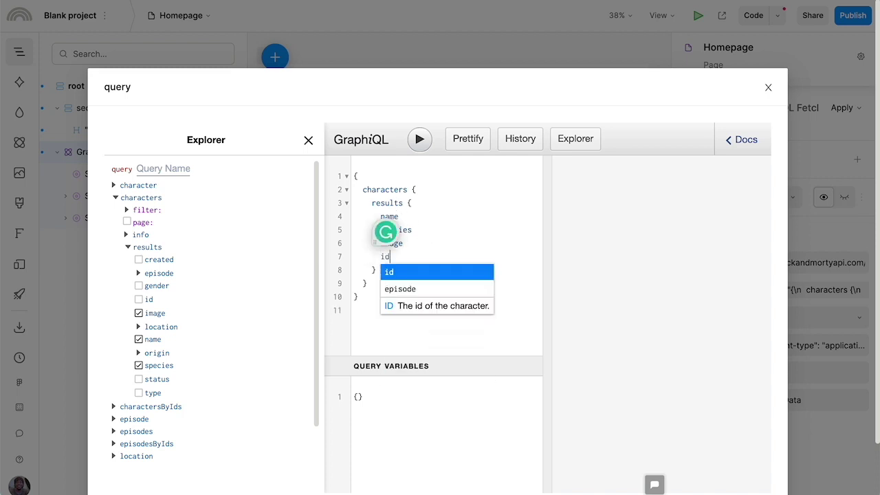
click(421, 140)
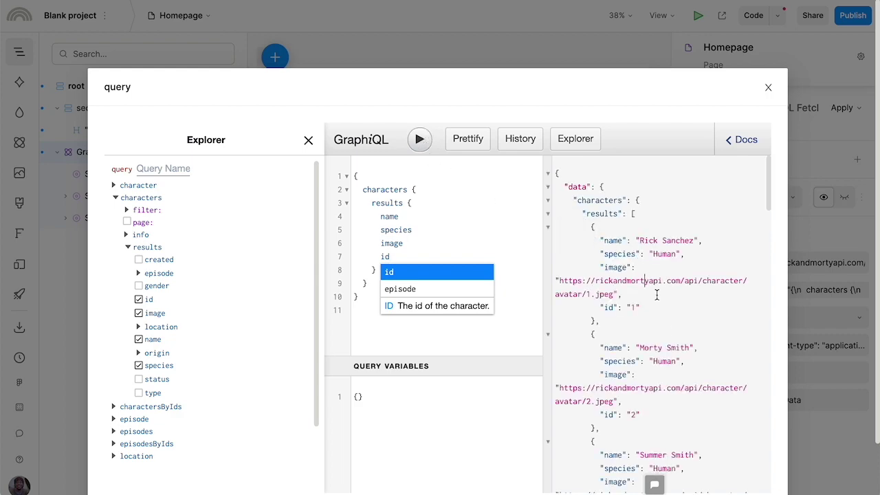
scroll(657, 293, down, 8)
scroll(669, 301, down, 5)
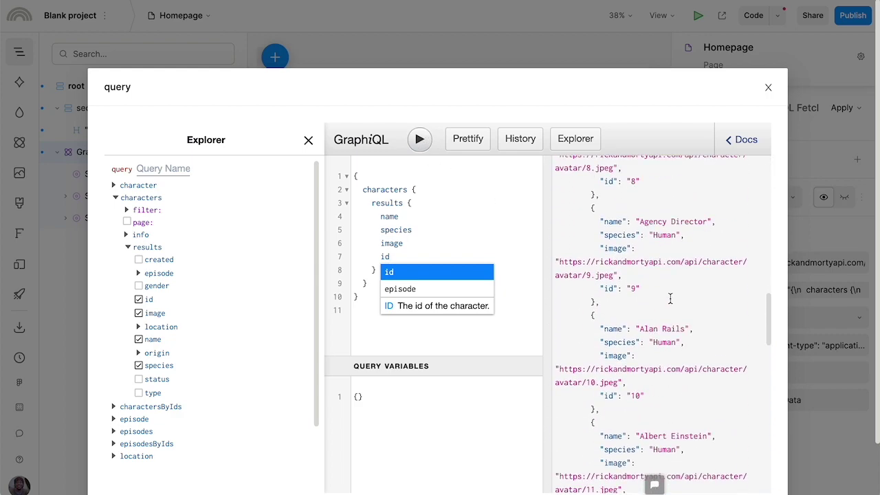
scroll(668, 301, up, 15)
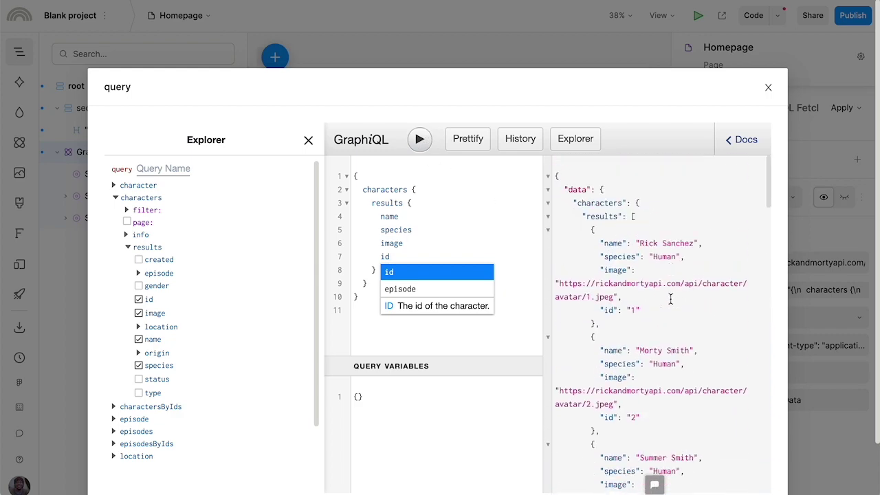
click(768, 90)
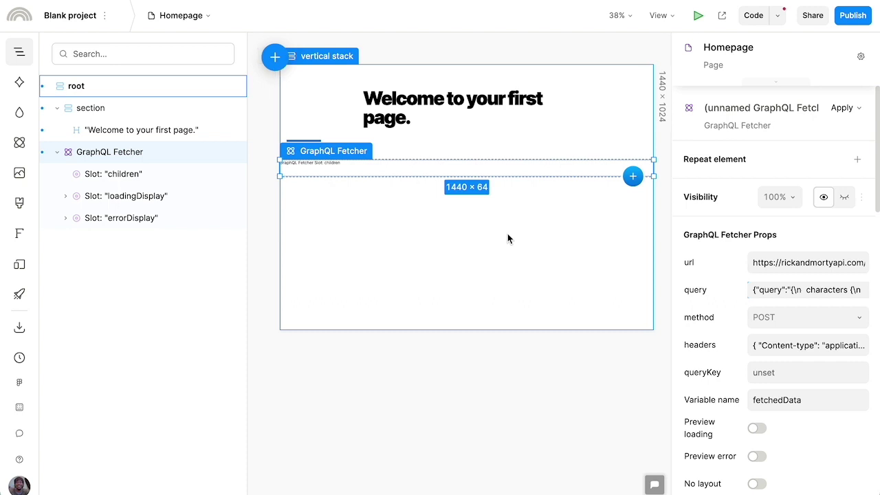
Insert a vertical stack into the fetcher's children slot.
click(571, 170)
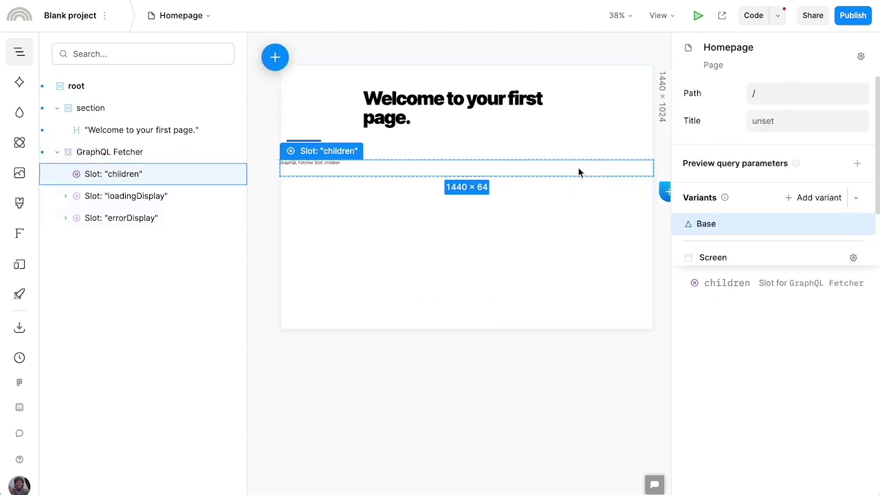
click(666, 192)
click(735, 334)
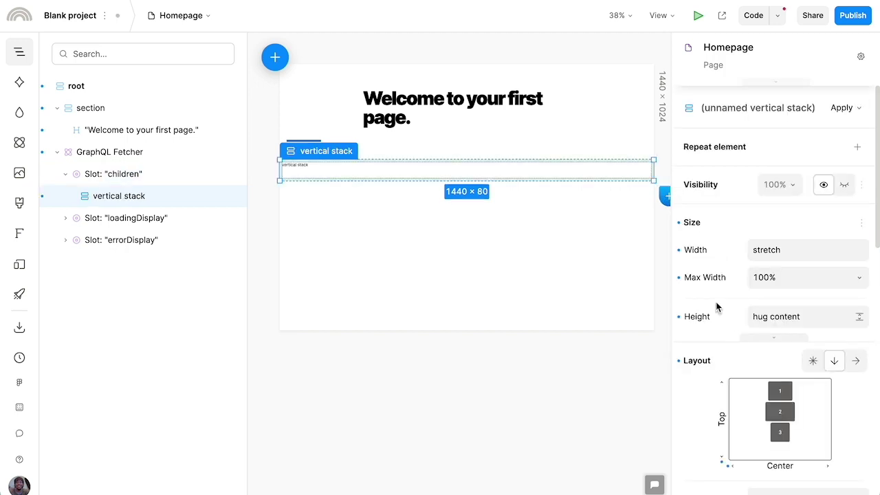
Repeat the stack over fetchedData > data > characters > results.
click(857, 146)
click(802, 176)
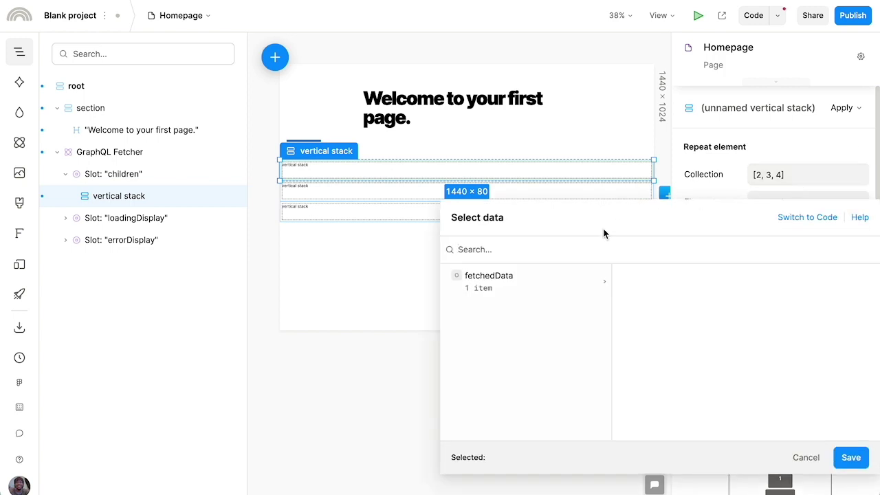
click(548, 289)
click(642, 277)
click(675, 284)
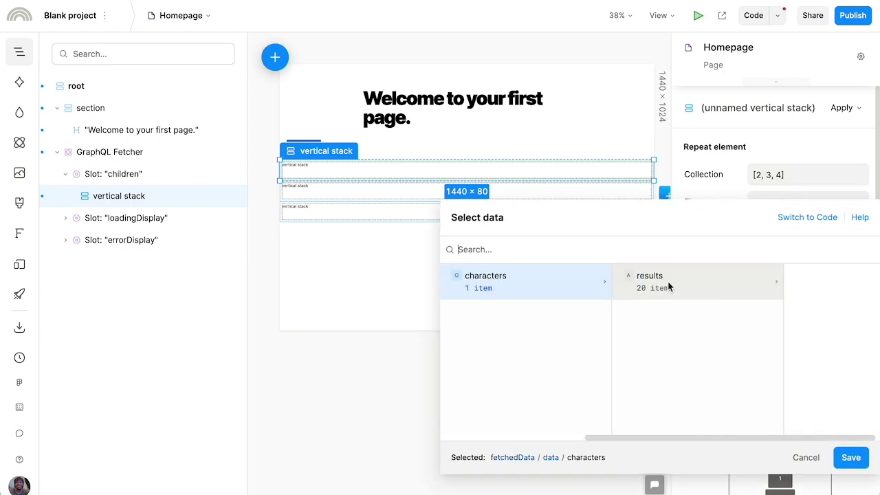
click(668, 281)
click(854, 457)
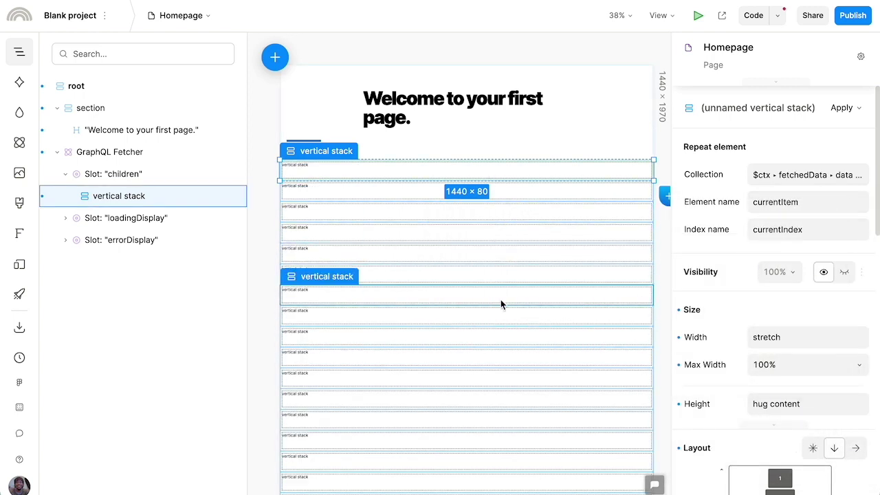
scroll(500, 305, down, 2)
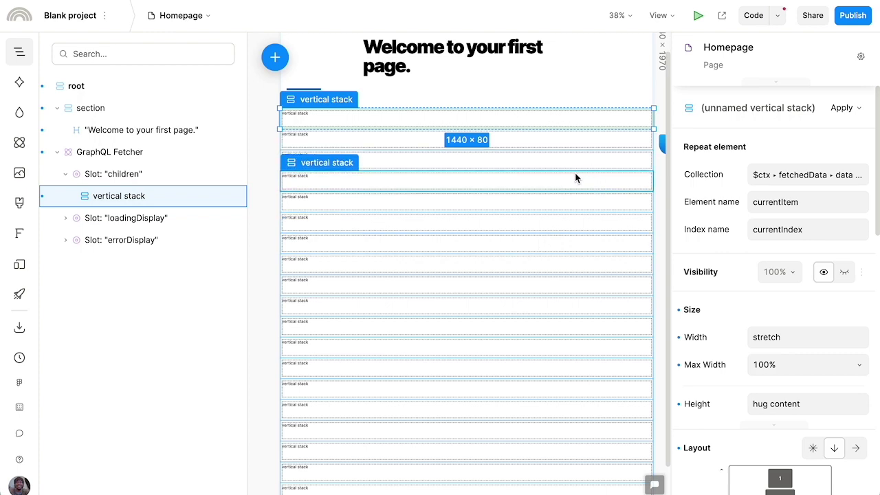
scroll(575, 172, down, 1)
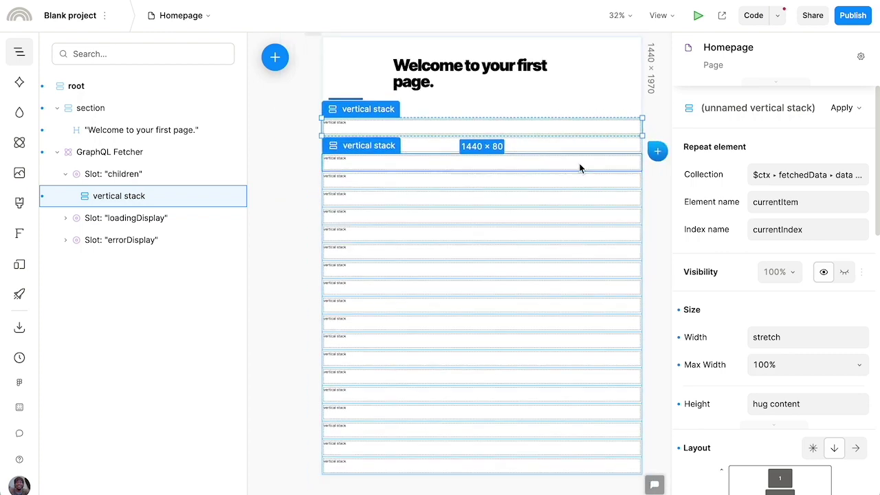
Insert an image in the repeated stack and bind its source to currentItem.image.
click(657, 153)
click(722, 267)
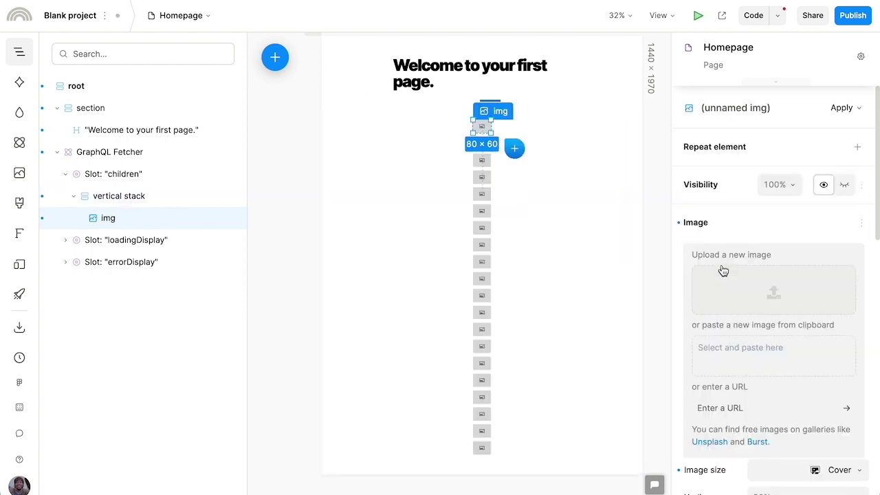
right_click(731, 257)
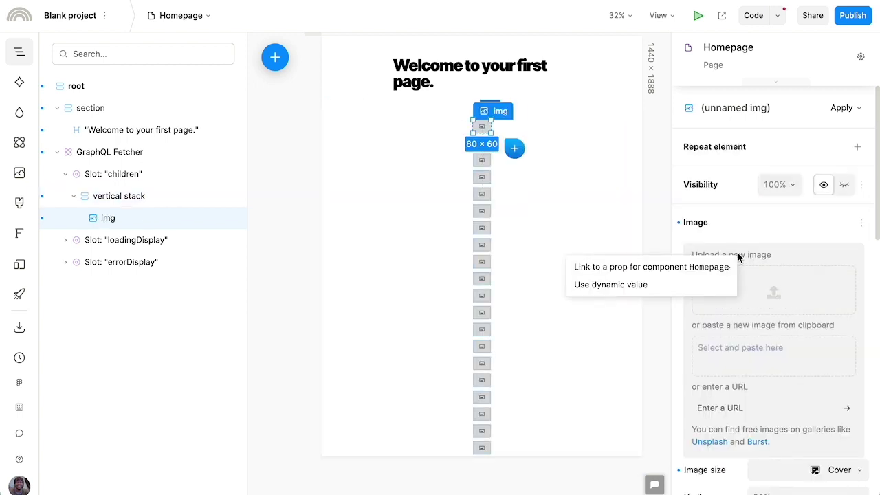
click(643, 284)
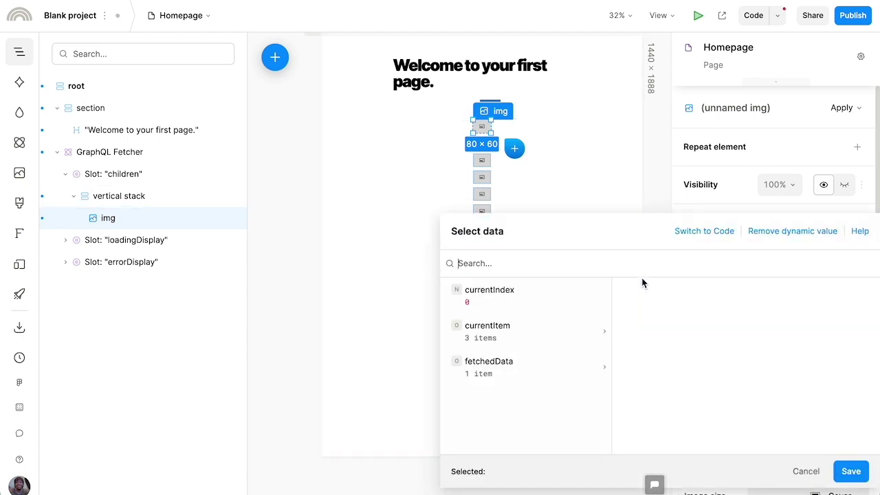
click(539, 331)
click(680, 368)
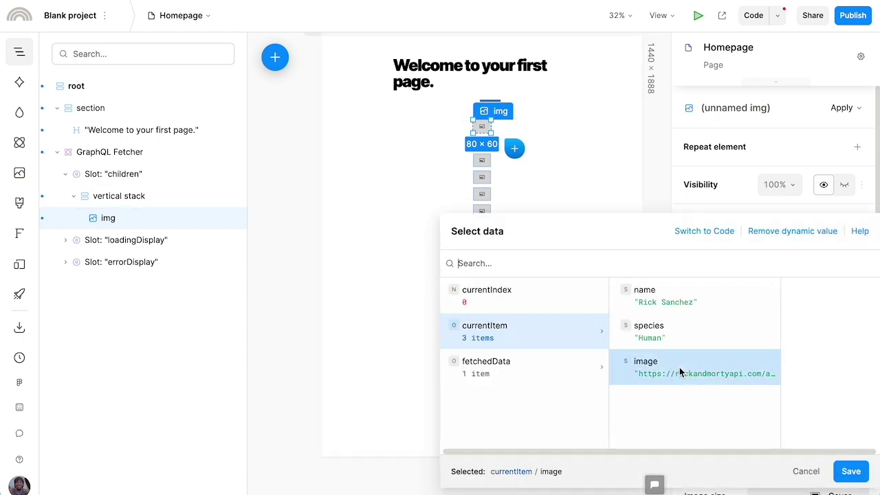
click(851, 471)
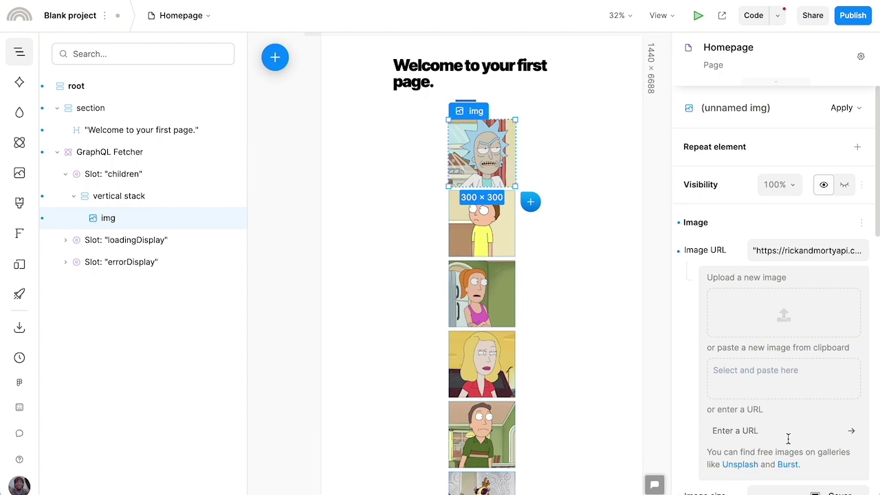
scroll(512, 358, down, 5)
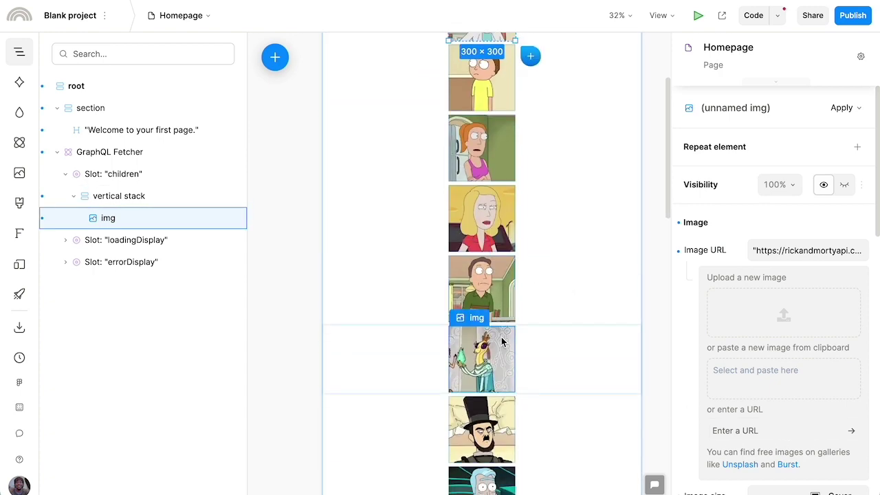
scroll(502, 341, down, 8)
scroll(509, 357, up, 15)
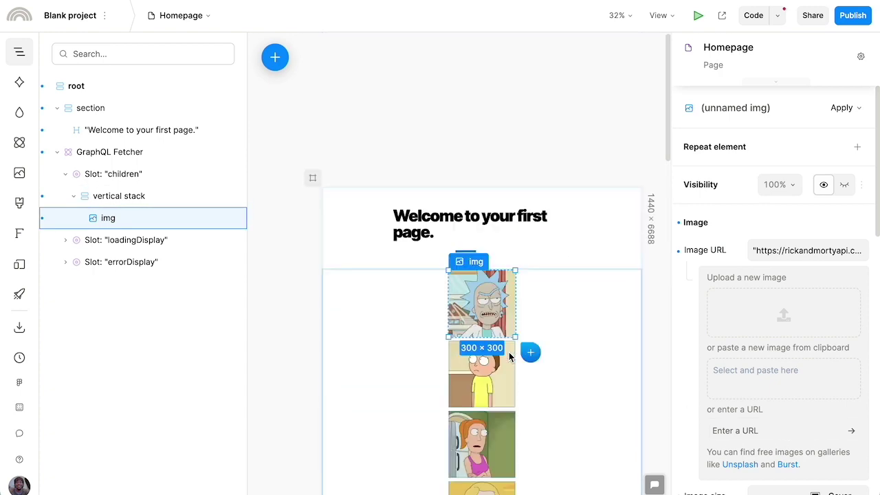
scroll(510, 356, down, 1)
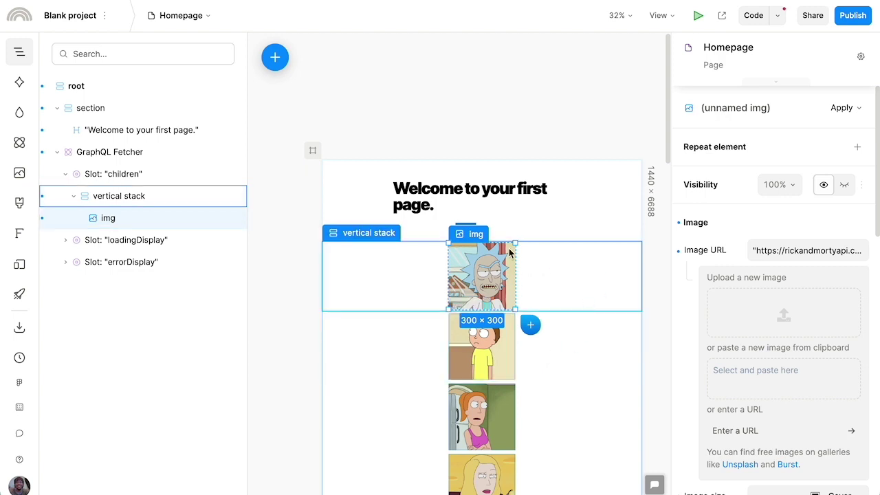
Switch the GraphQL Fetcher layout to a fixed grid with 4 columns.
click(149, 159)
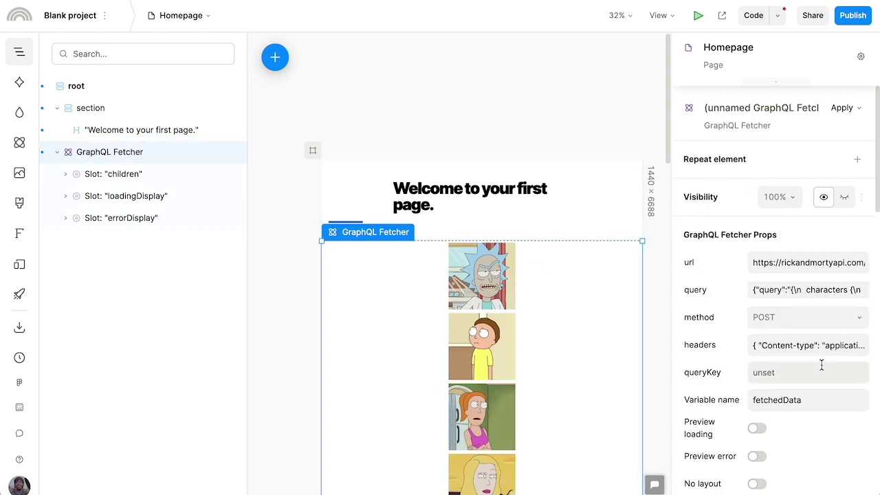
scroll(822, 366, down, 10)
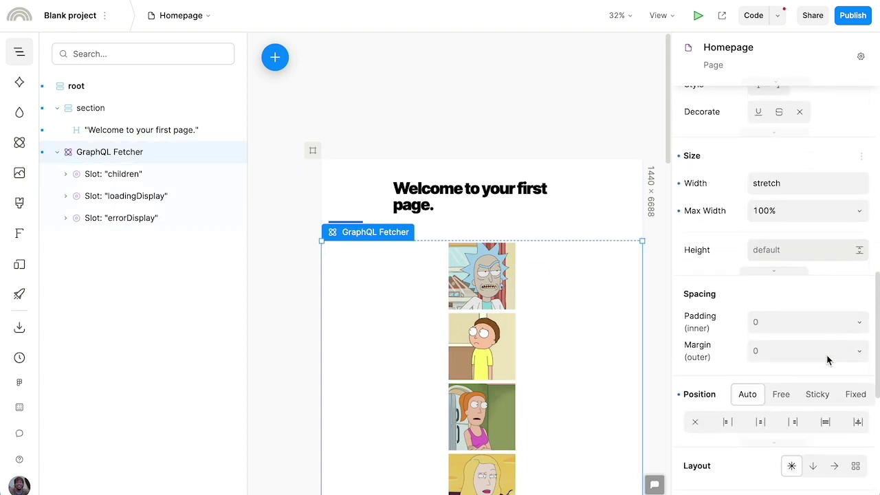
scroll(827, 355, down, 2)
click(855, 410)
click(764, 465)
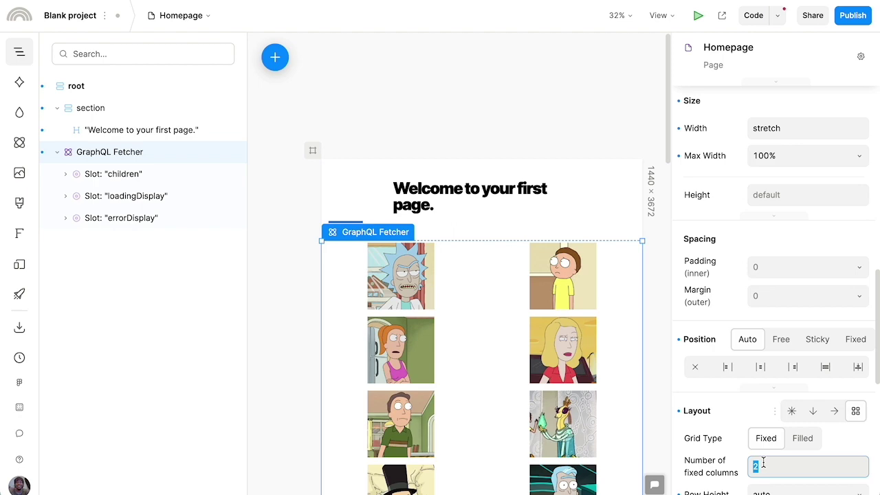
text(4)
click(524, 286)
scroll(524, 286, down, 2)
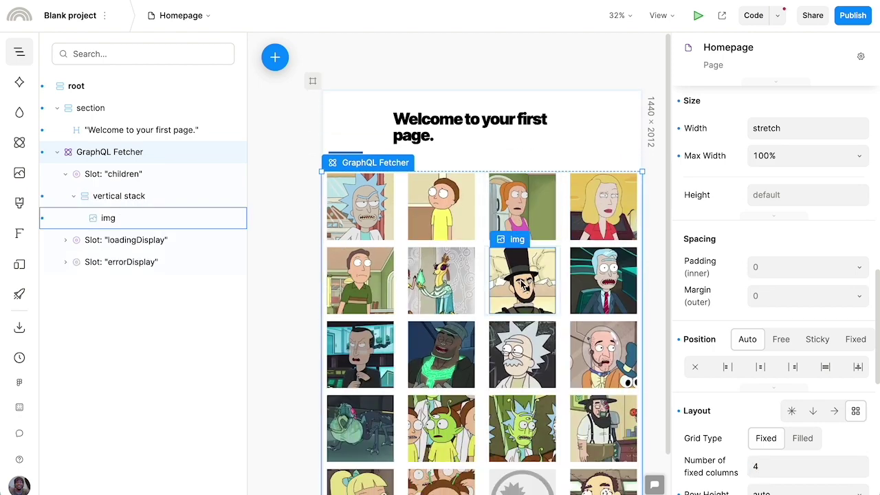
scroll(526, 283, down, 2)
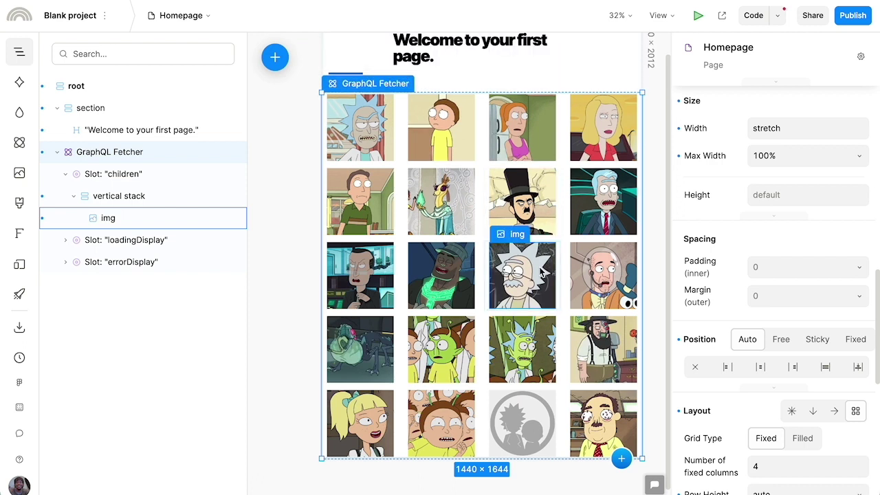
Insert a text element after the first character image.
click(428, 150)
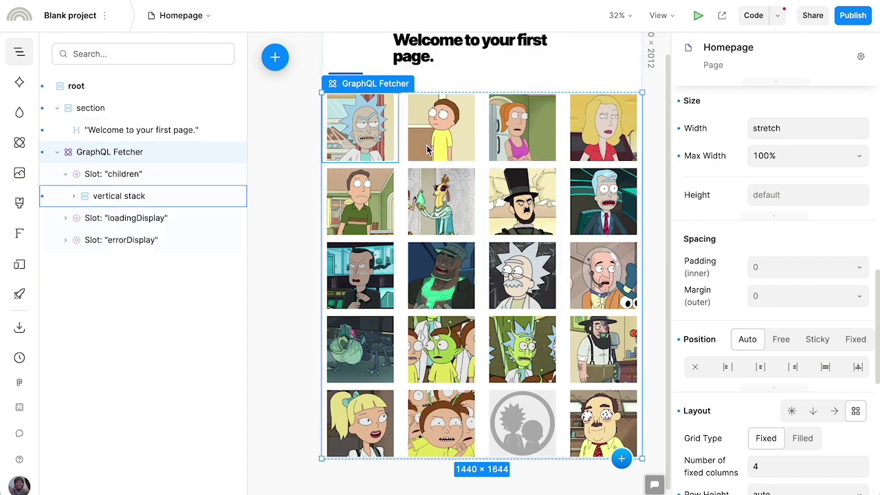
click(428, 150)
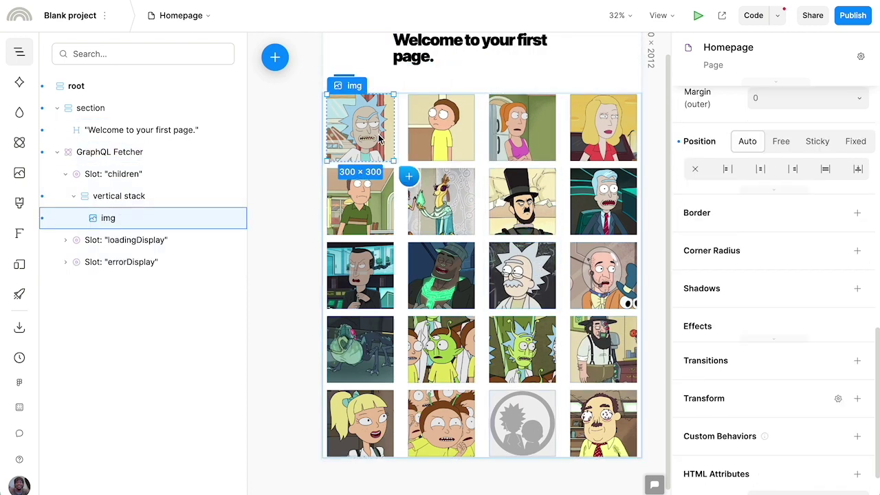
click(409, 177)
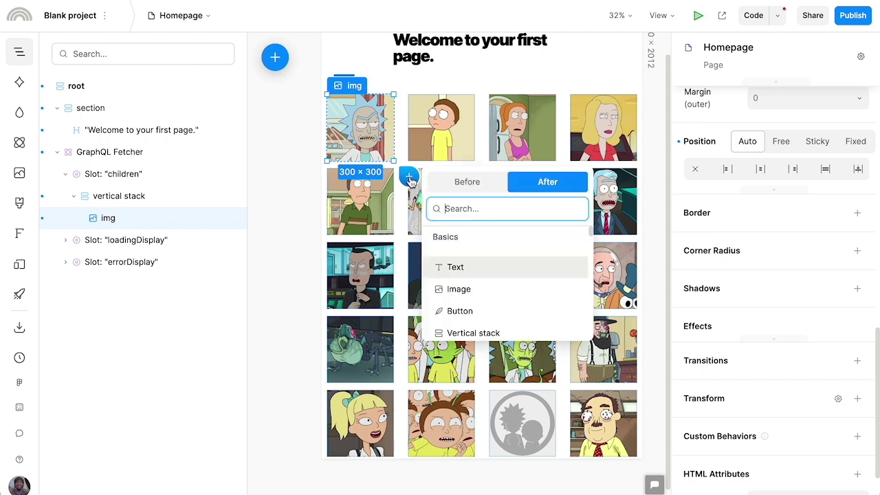
click(466, 267)
click(390, 165)
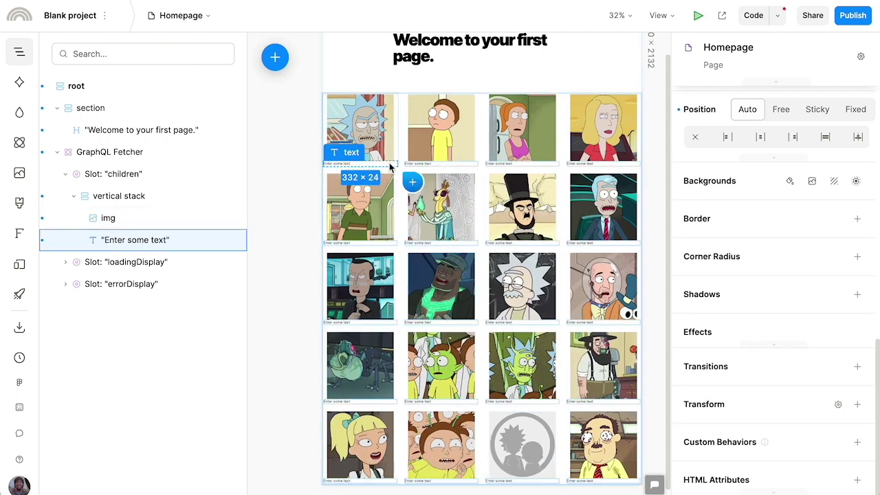
Bind the text's content to the dynamic value currentItem.name.
scroll(766, 246, up, 5)
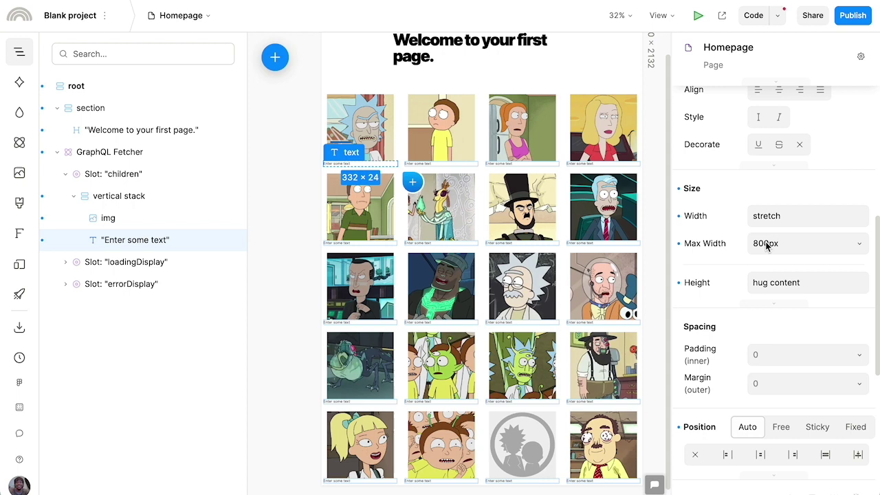
scroll(772, 227, up, 1)
scroll(772, 227, up, 4)
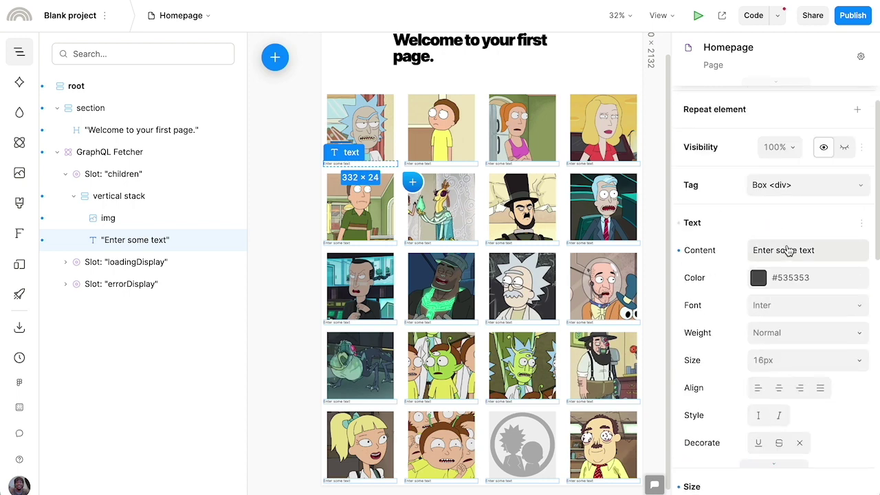
click(766, 264)
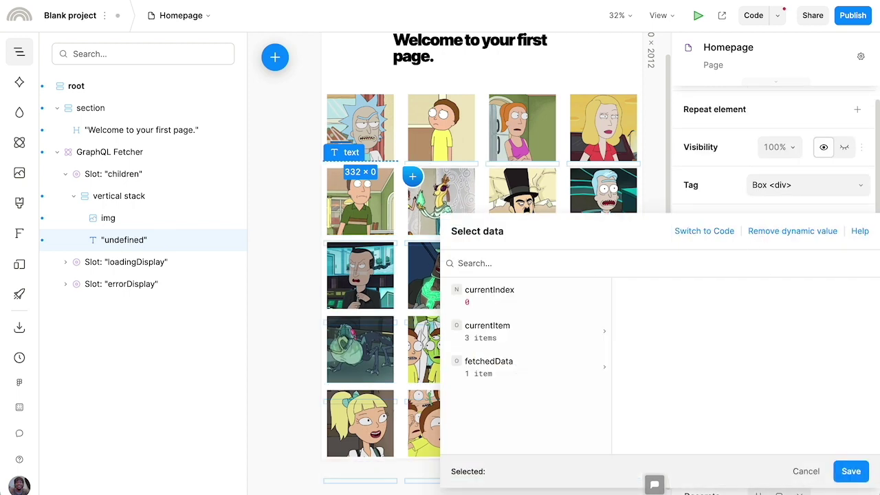
click(507, 339)
click(688, 302)
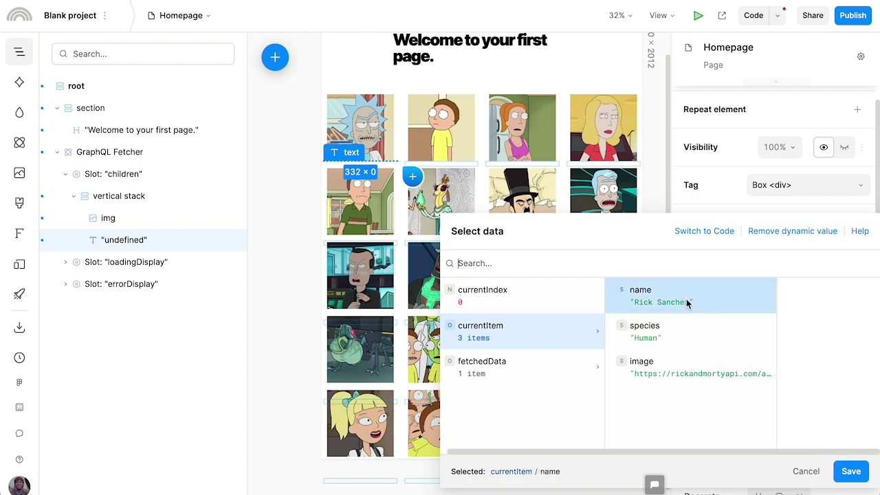
click(852, 474)
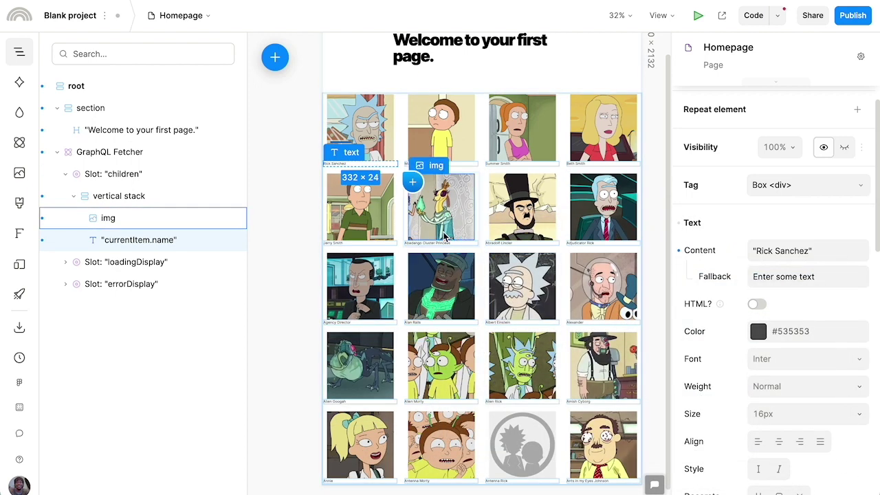
Select the GraphQL Fetcher layer to show its url and query props.
scroll(380, 194, up, 5)
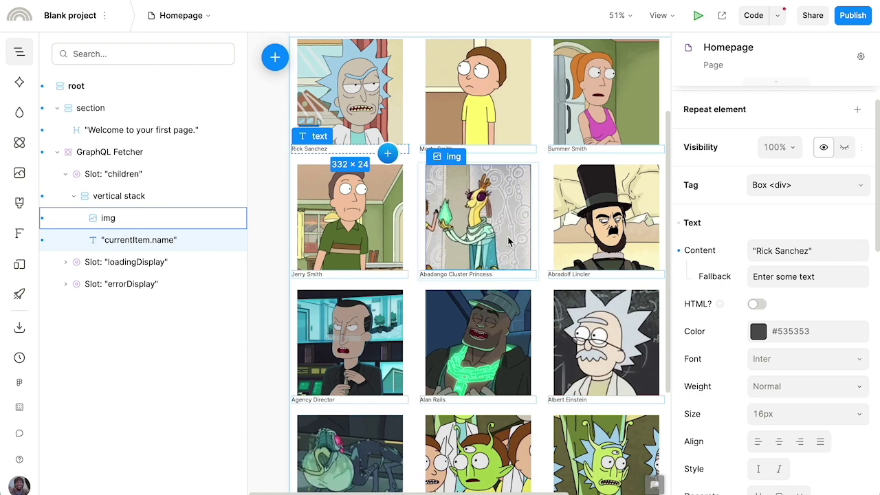
click(161, 151)
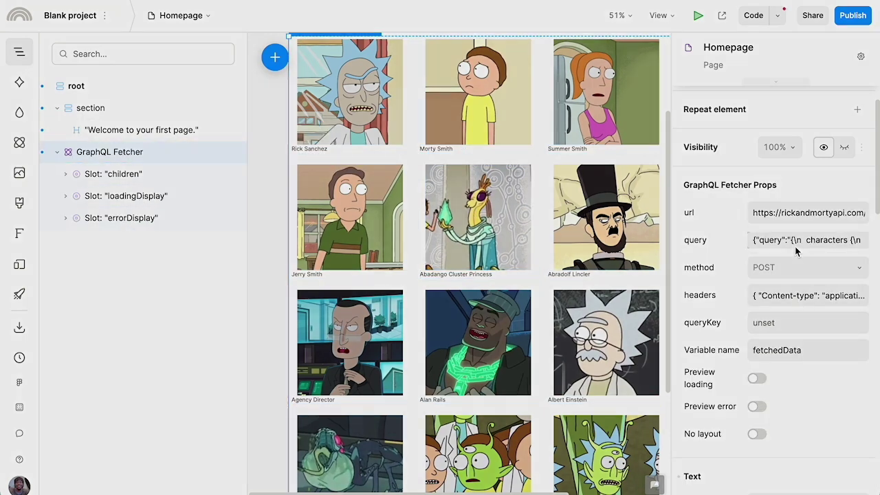
Add id and status lines under image in the characters results query.
click(795, 246)
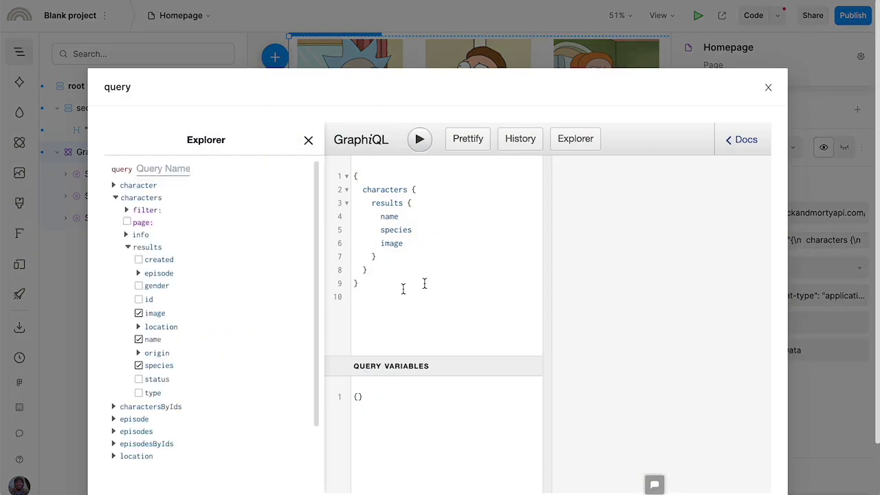
click(422, 240)
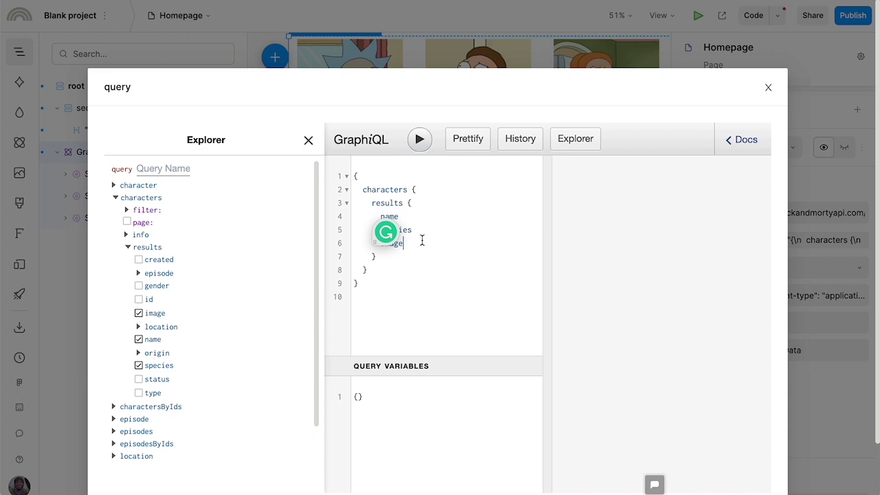
key(Return)
text(id)
key(Return)
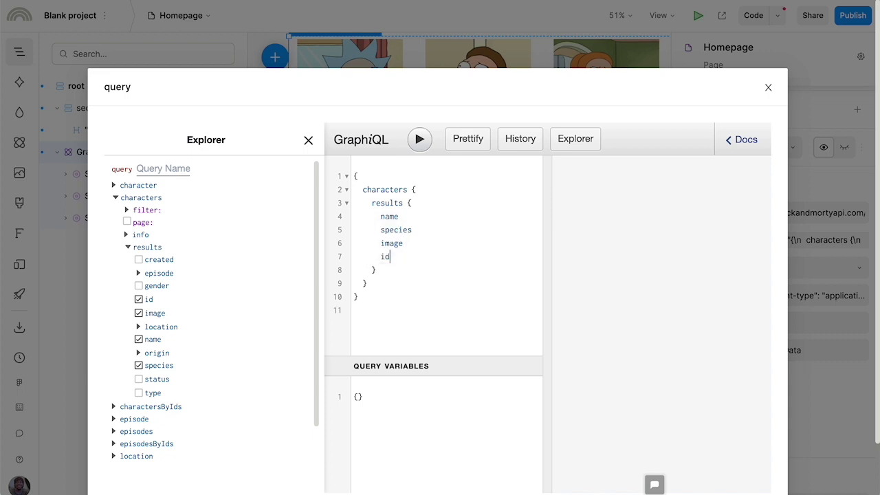
key(Return)
text(st)
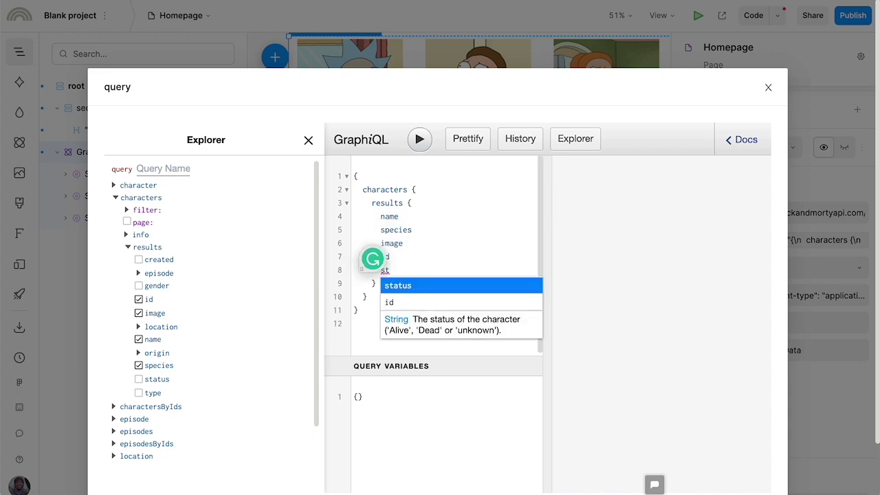
key(Return)
scroll(688, 258, down, 2)
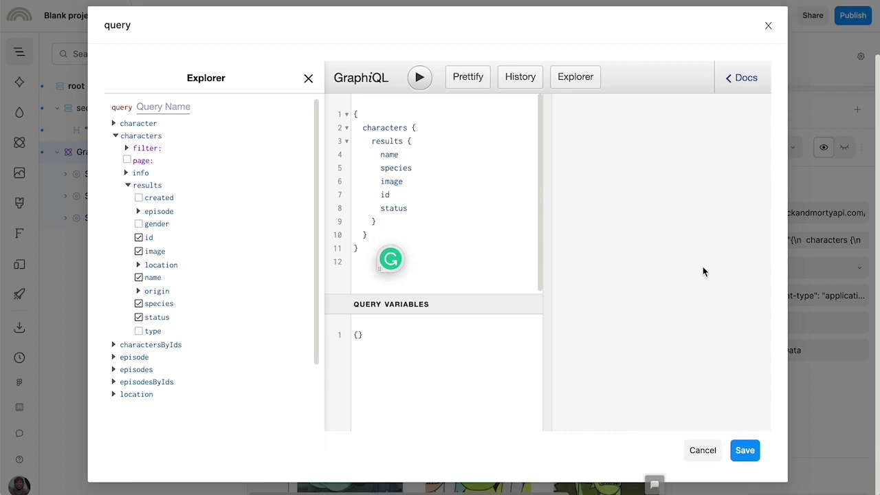
Save the query and insert another text element after the first character image.
click(746, 454)
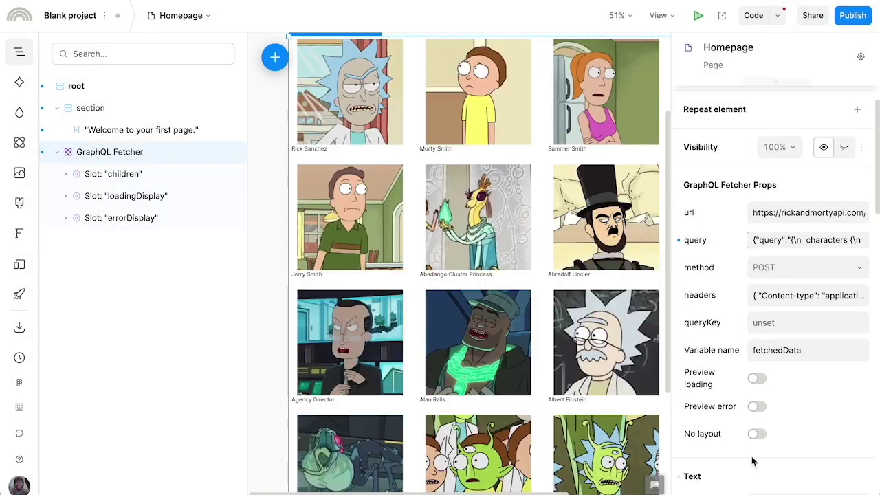
click(398, 151)
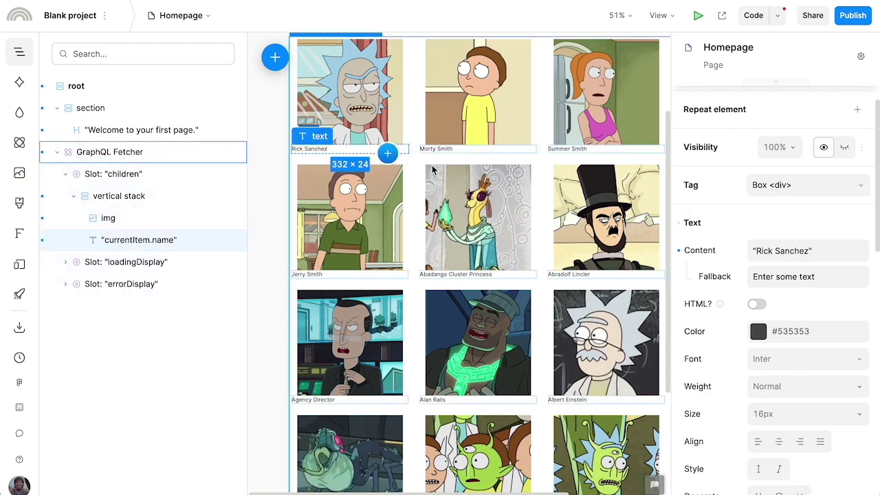
click(388, 132)
click(416, 160)
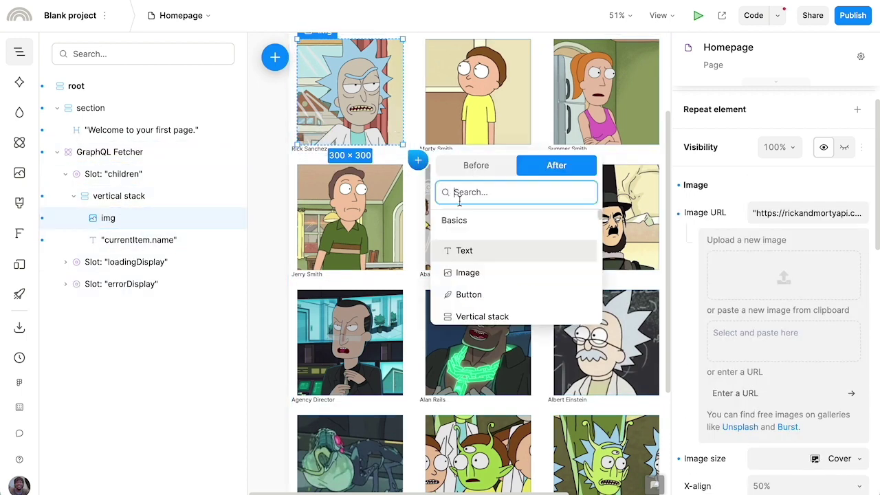
click(478, 252)
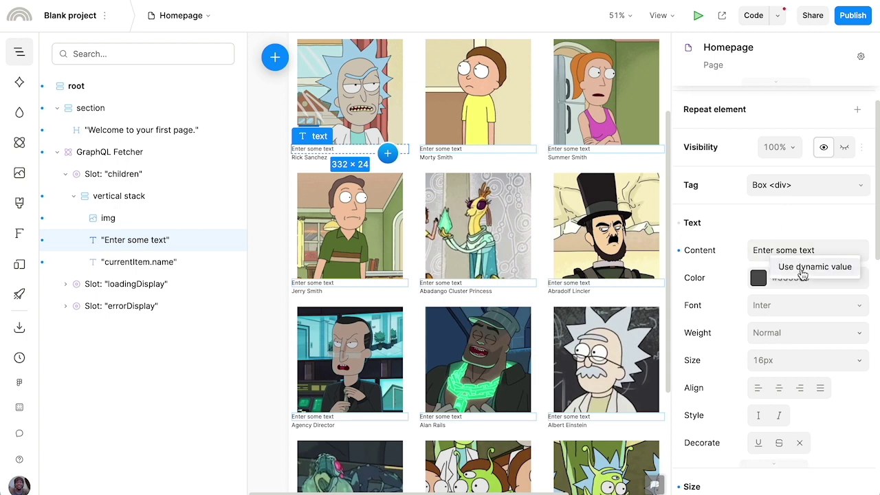
Bind the new text's content to the dynamic value currentItem.id.
click(797, 270)
click(516, 333)
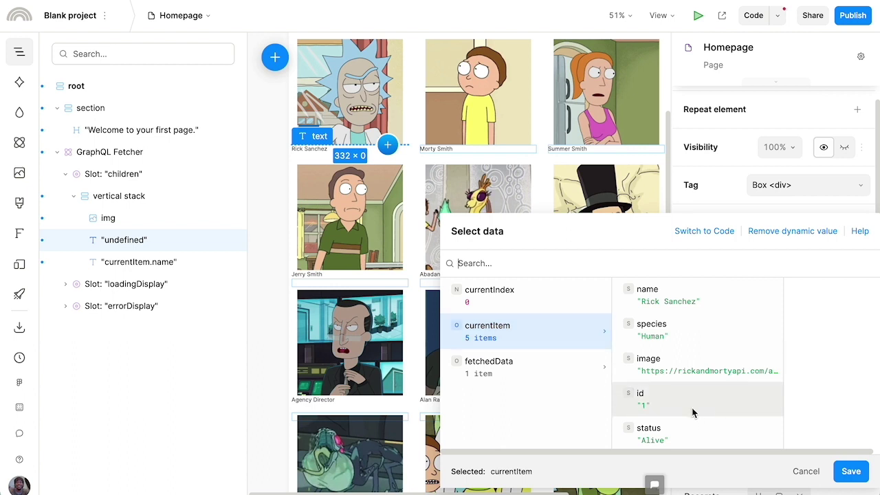
click(657, 427)
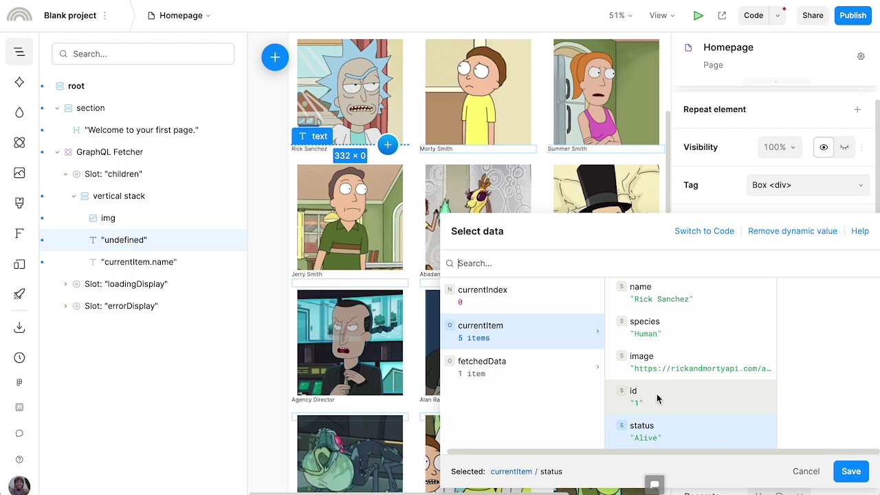
click(673, 393)
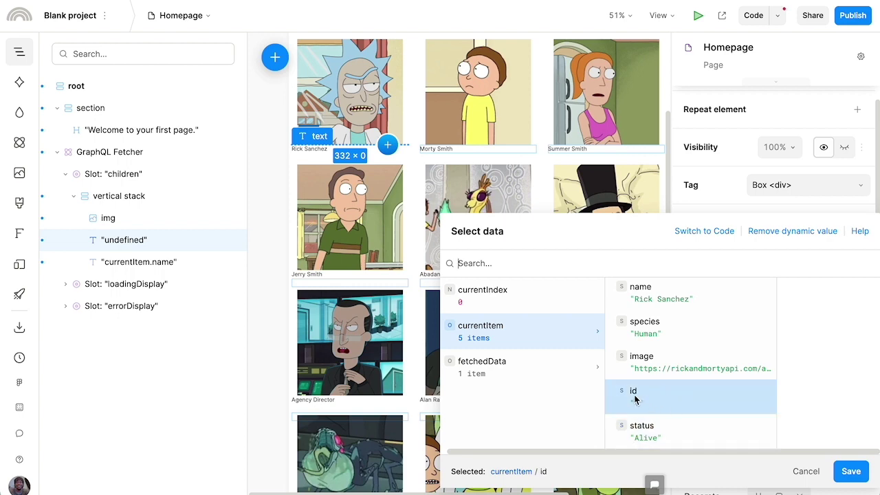
click(851, 472)
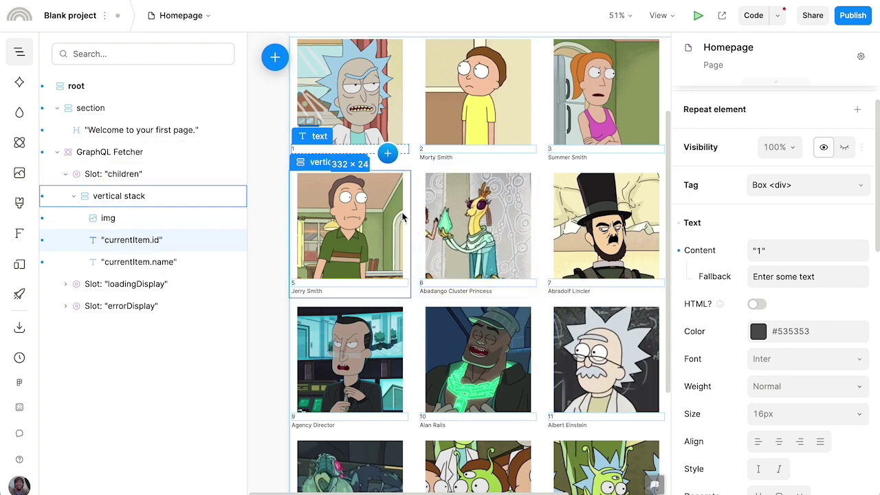
scroll(399, 215, up, 3)
scroll(395, 213, up, 1)
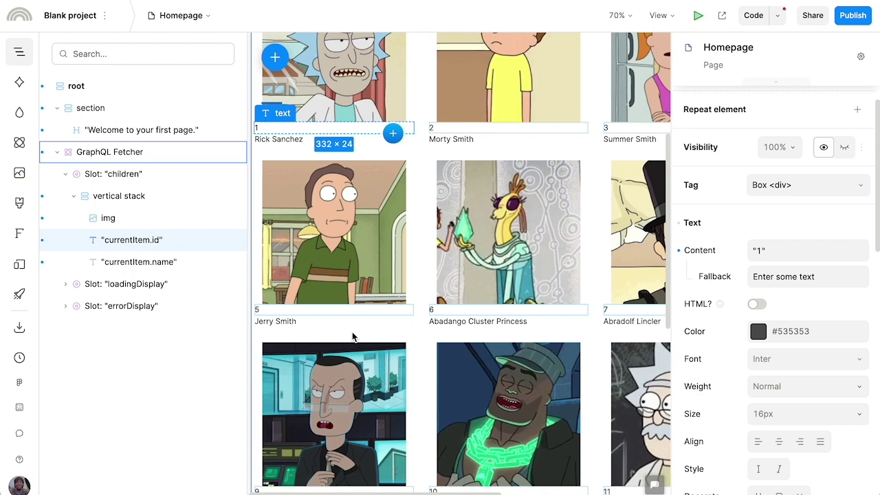
Add a species filter of "Alien" to the fetcher's characters query.
click(169, 152)
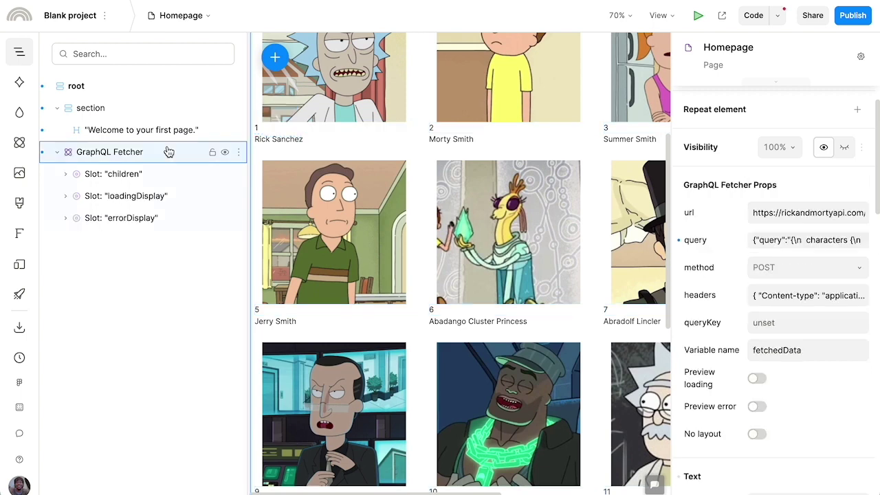
click(800, 240)
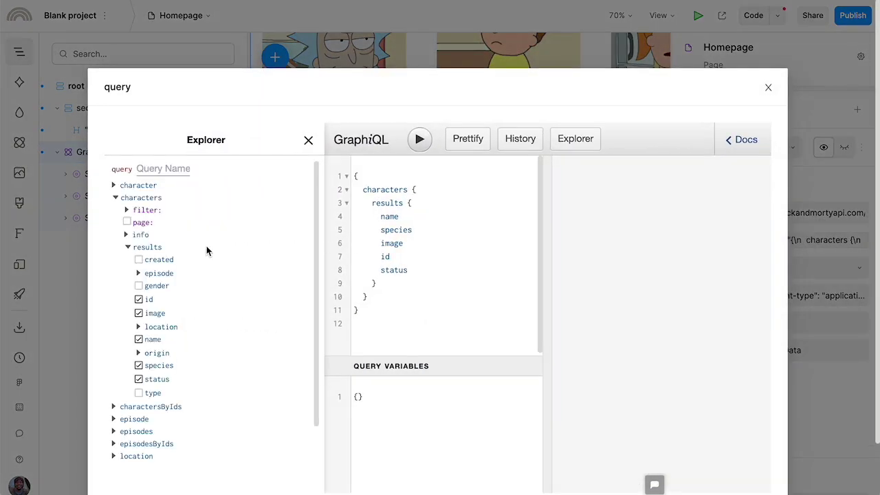
click(134, 213)
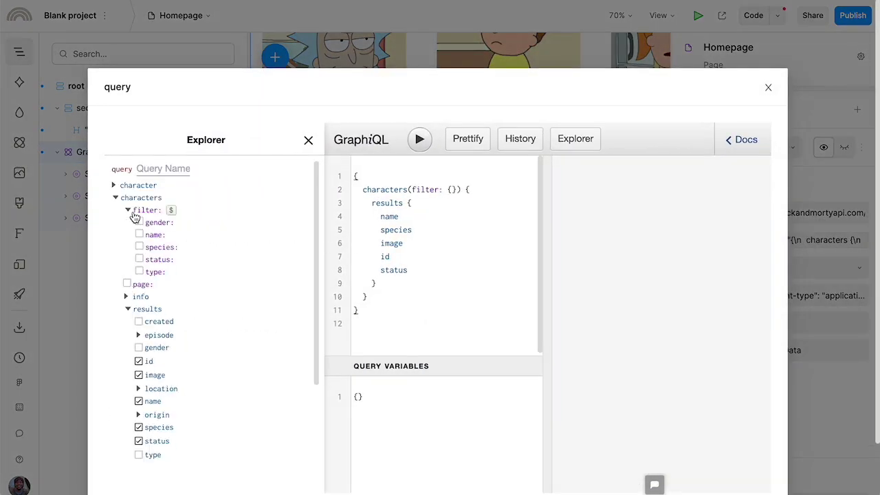
click(182, 251)
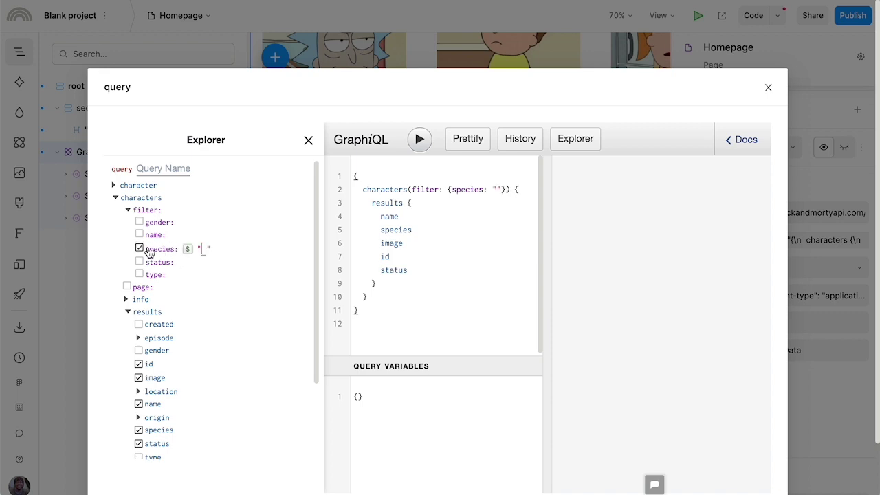
click(193, 252)
text(Alien)
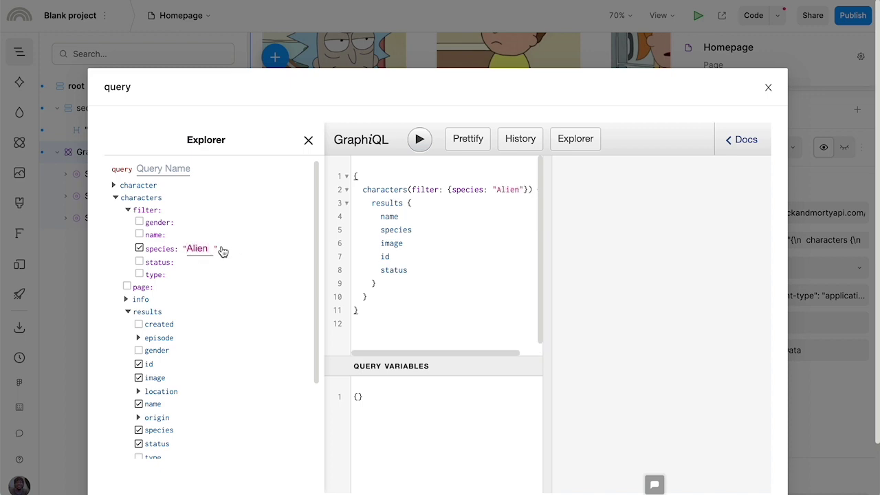
scroll(592, 317, down, 3)
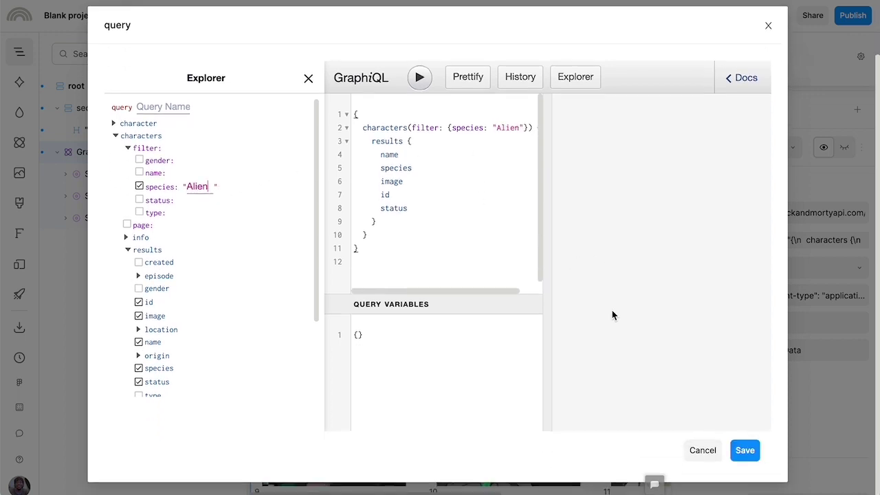
click(745, 449)
click(505, 372)
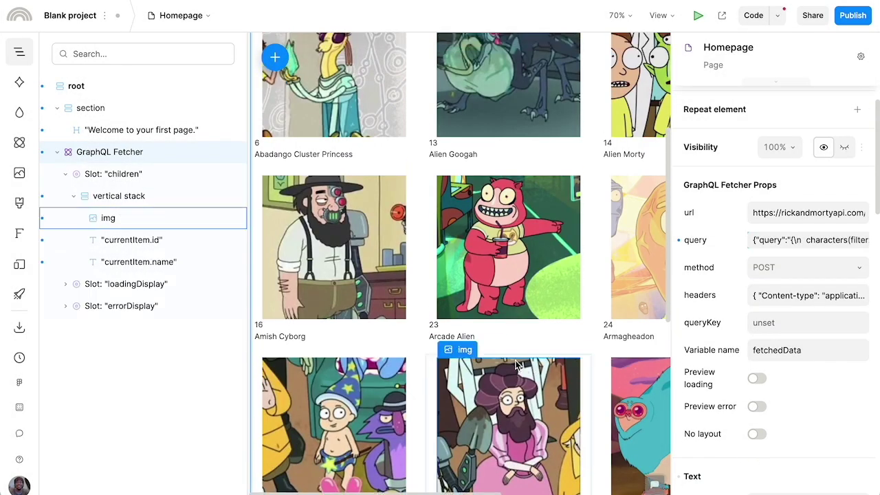
scroll(479, 375, down, 2)
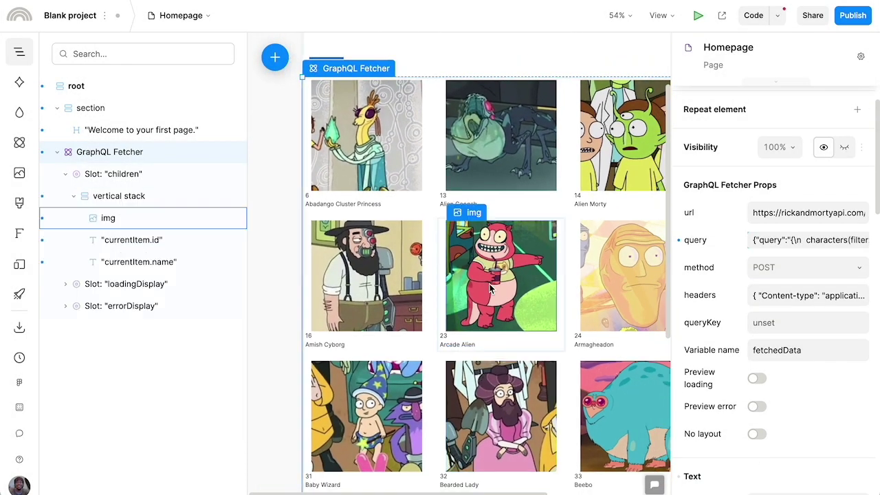
scroll(521, 300, down, 3)
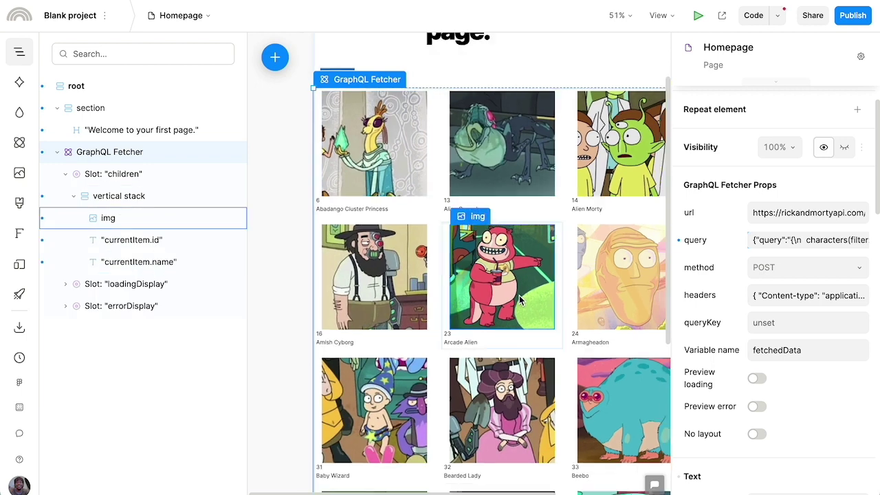
scroll(519, 297, right, 3)
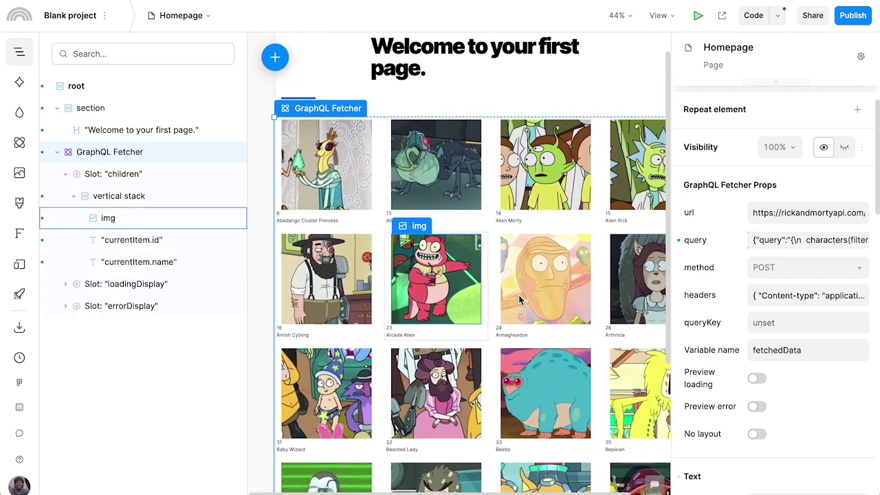
scroll(523, 303, down, 1)
scroll(583, 225, right, 1)
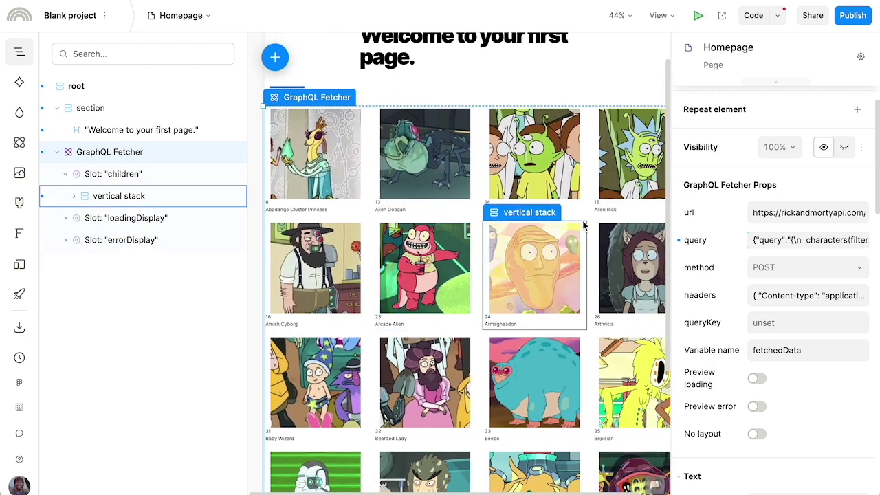
In the fetcher's GraphiQL query, add a status filter set to 'Alive' beside the Alien species filter.
click(782, 243)
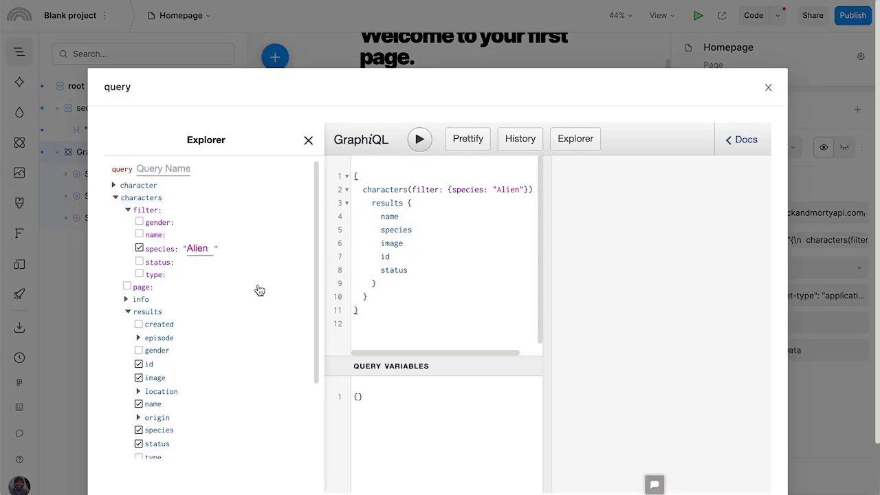
click(151, 263)
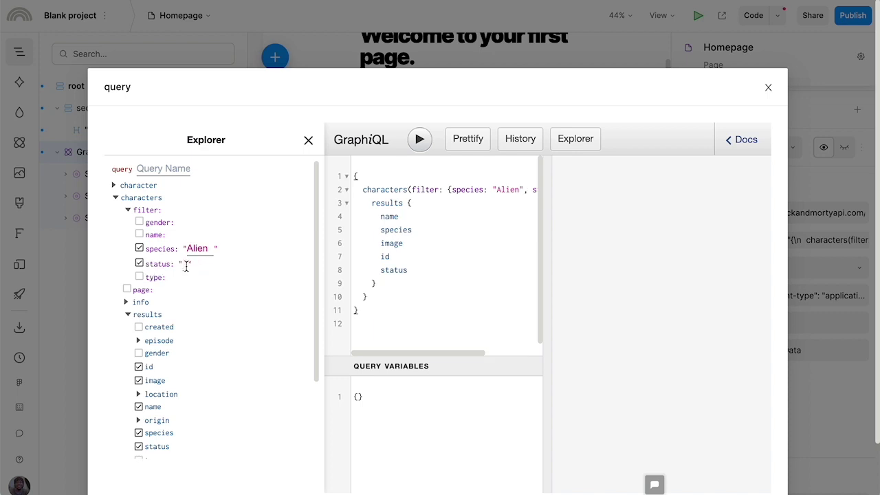
text(Alivwe)
key(BackSpace)
text(e)
scroll(570, 285, down, 2)
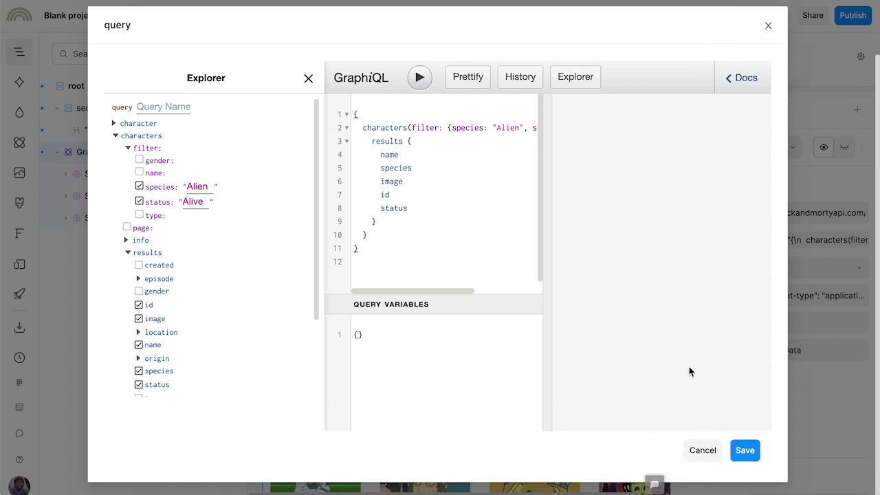
Save the Alive-filtered query and zoom out to view the living alien character cards.
click(747, 451)
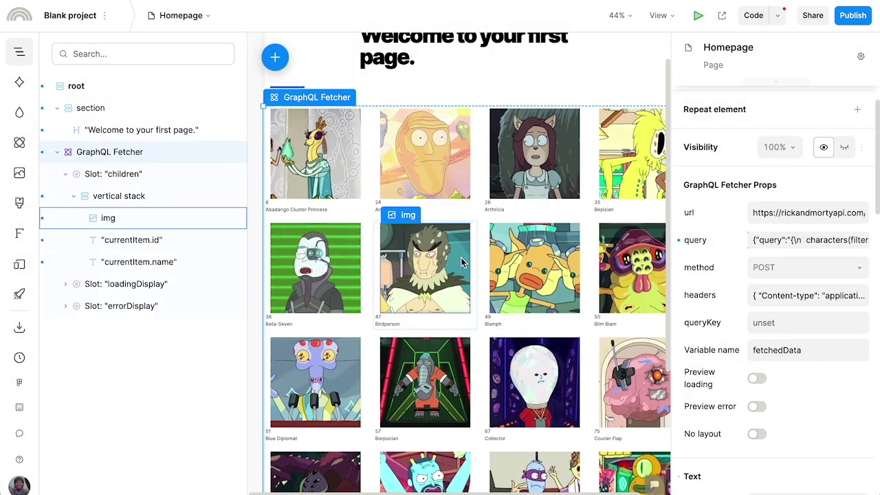
scroll(463, 261, down, 2)
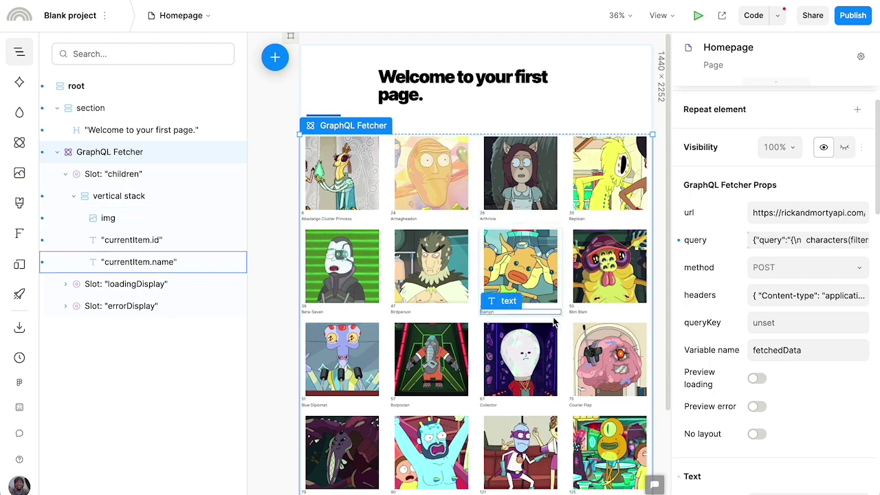
scroll(492, 377, down, 2)
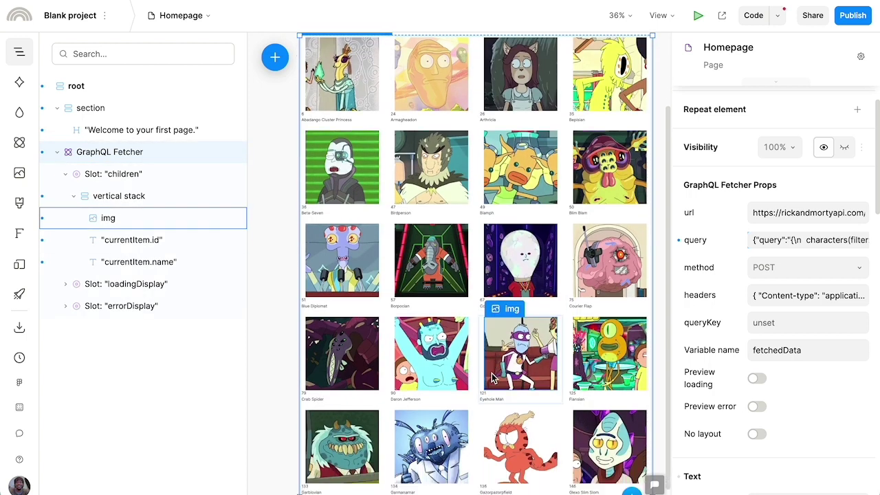
scroll(492, 375, up, 3)
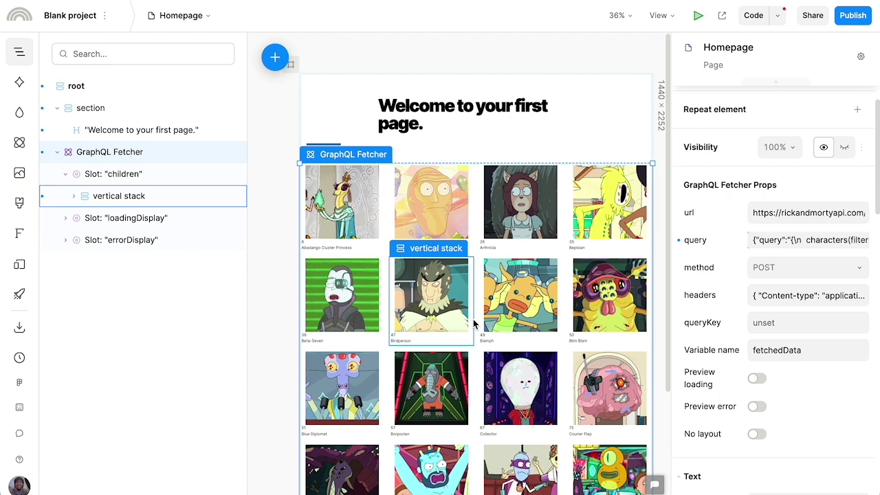
Turn on Preview loading and wrap the loadingDisplay 'Loading...' text in a vertical stack.
click(756, 378)
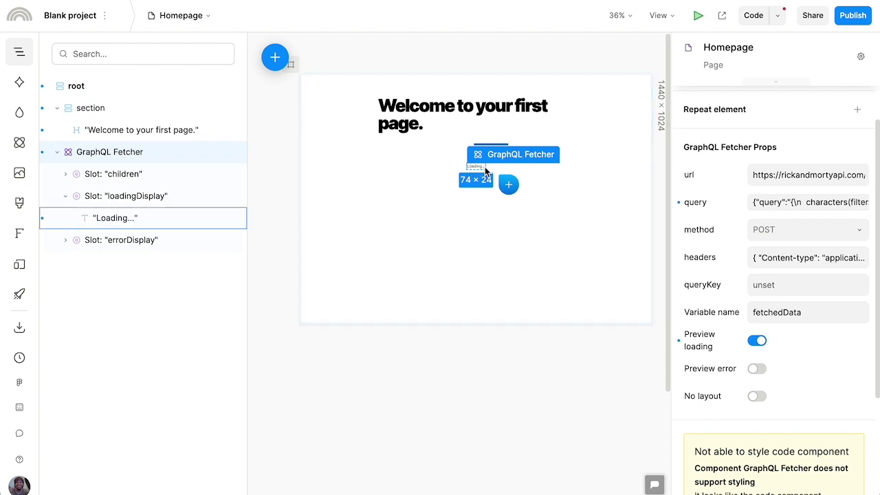
click(66, 197)
click(163, 224)
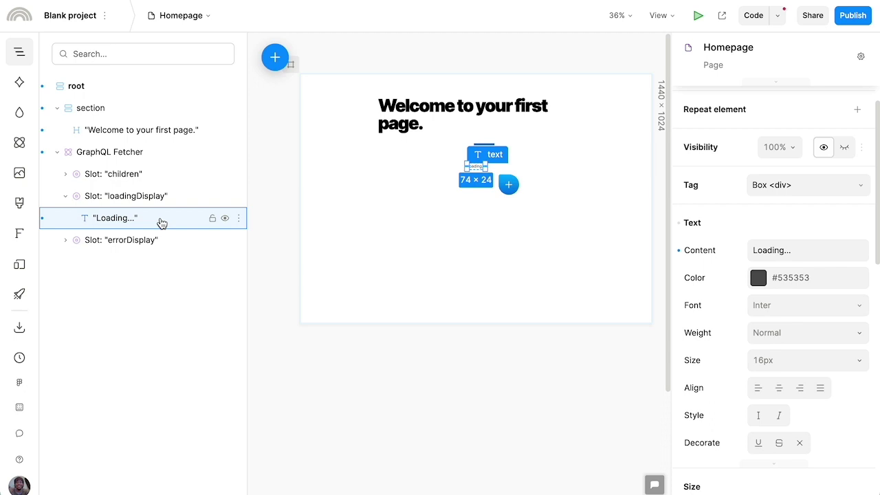
right_click(161, 222)
mouse_move(270, 130)
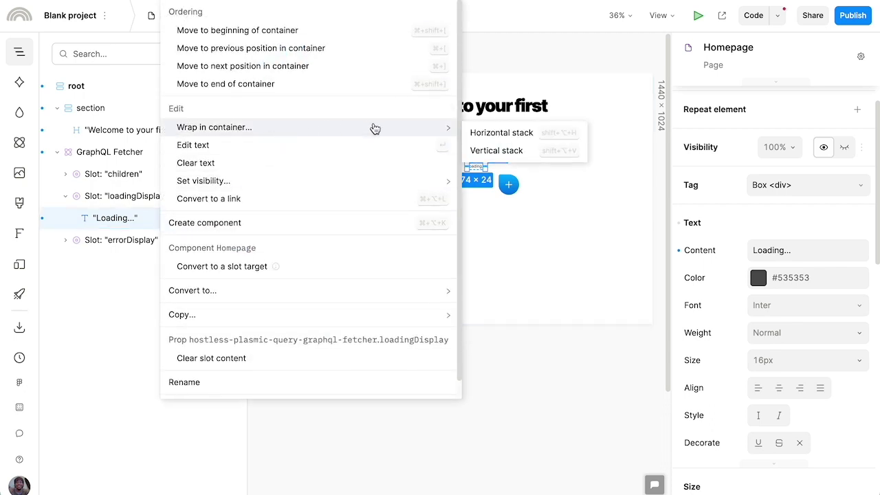
click(520, 150)
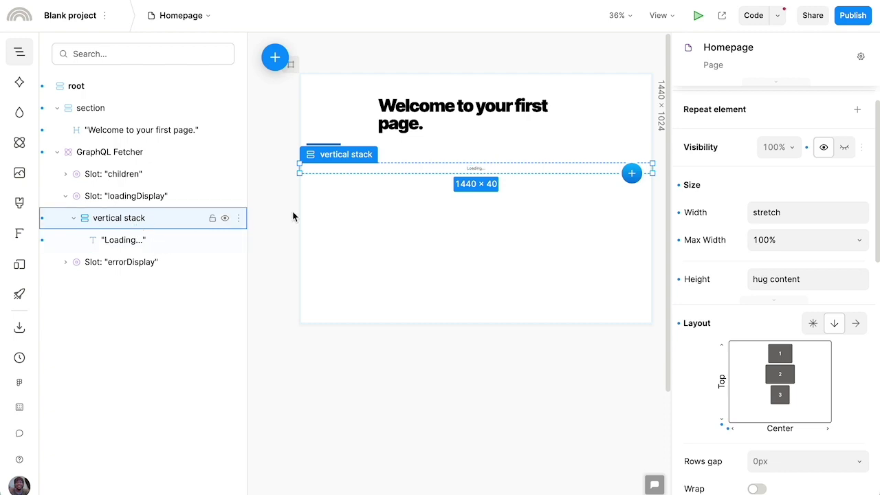
Insert an Icon into the vertical stack using the uploaded loading.svg spinner image.
click(632, 174)
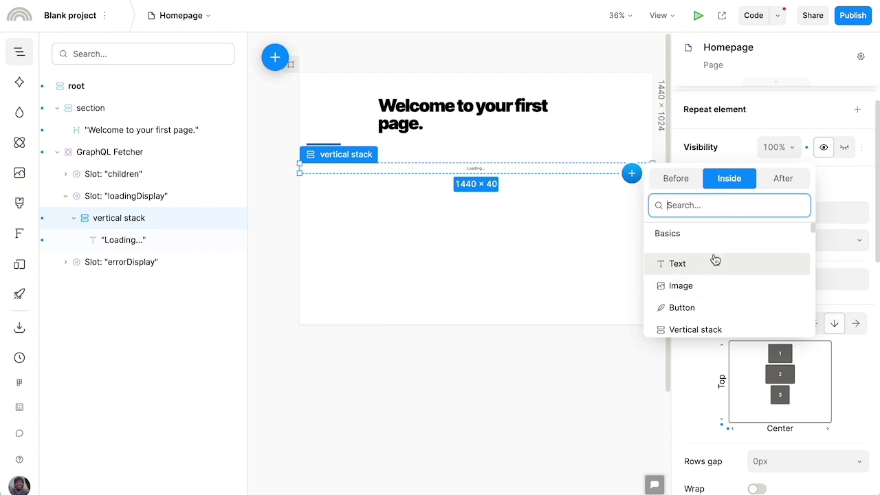
text(ic)
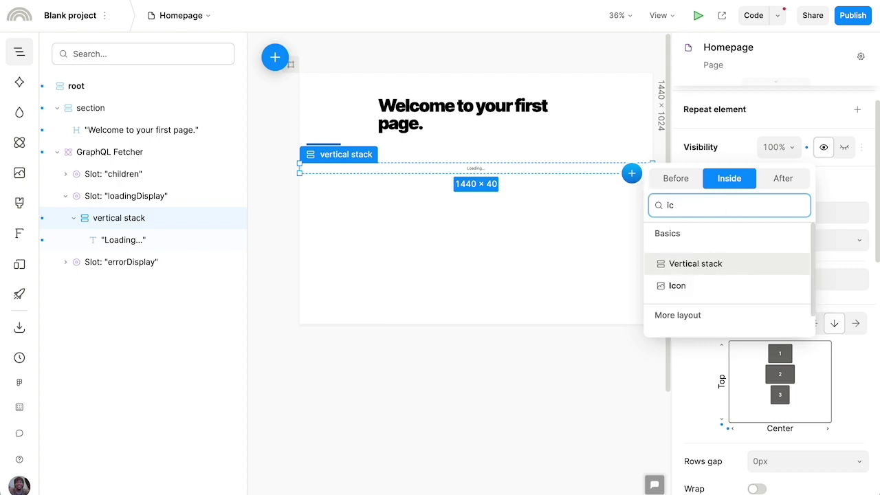
click(704, 284)
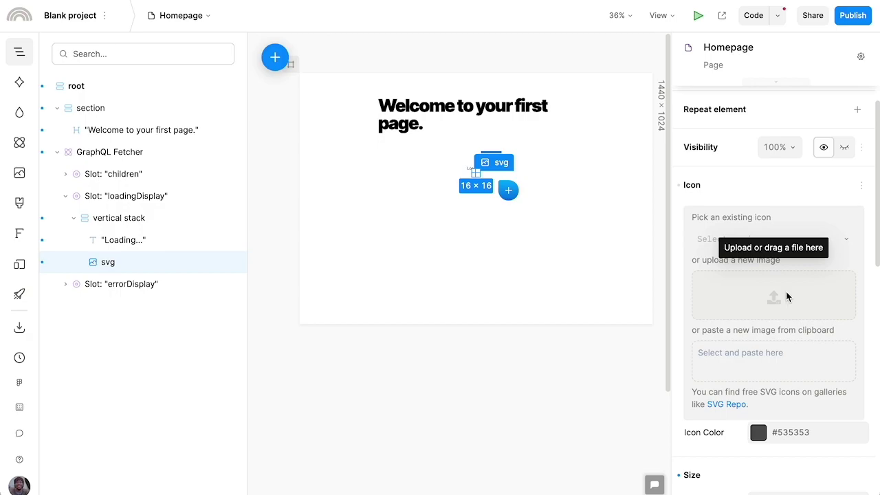
click(787, 297)
click(330, 141)
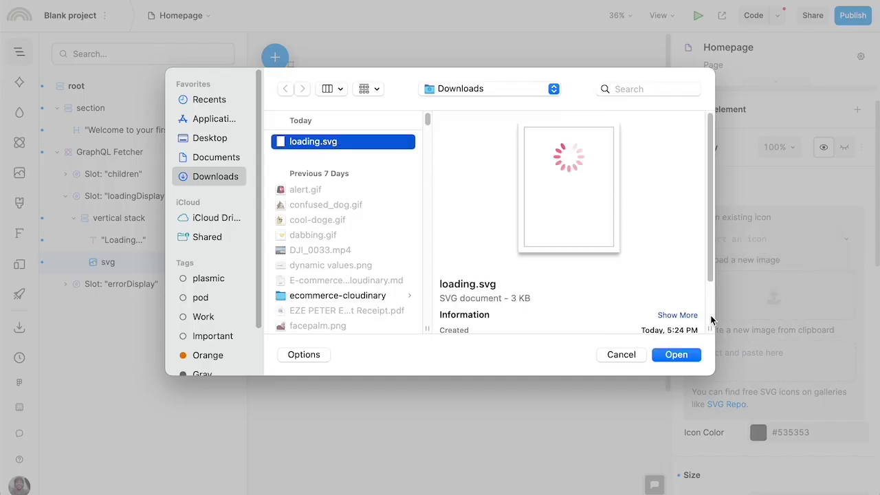
click(692, 358)
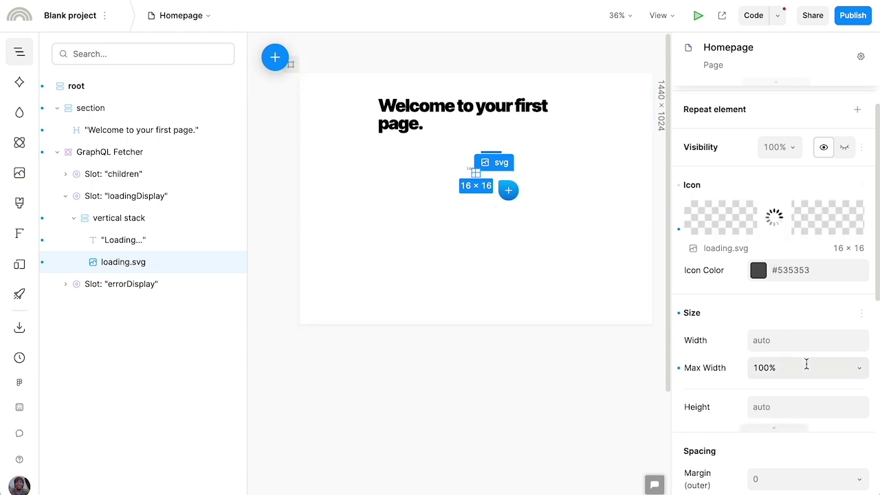
Set the loading.svg icon's height to 100 and width to 200.
scroll(807, 365, down, 2)
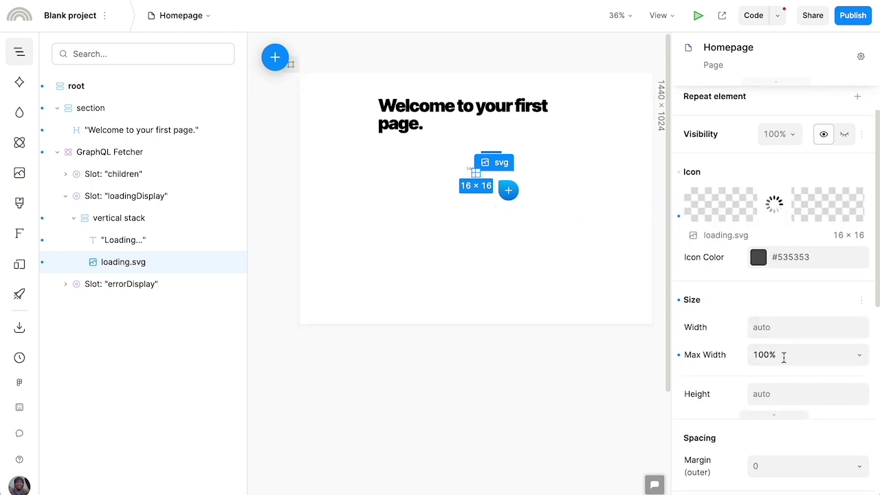
scroll(786, 409, down, 1)
click(784, 394)
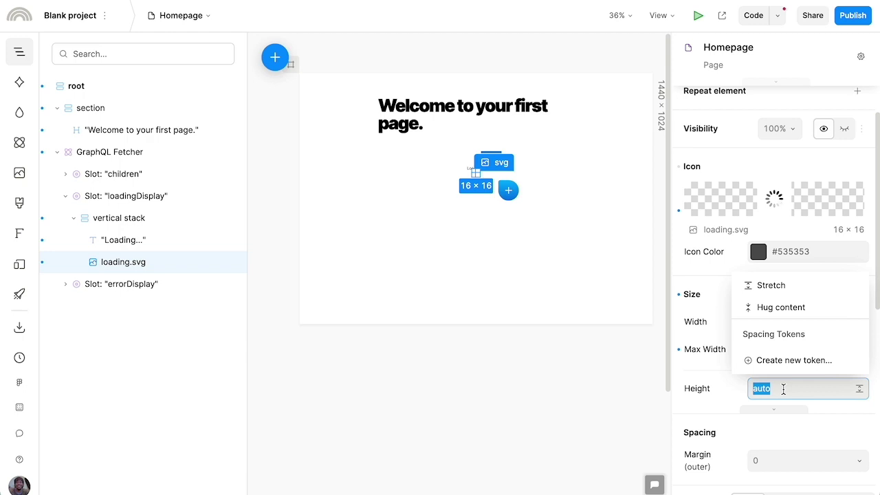
text(100)
key(Return)
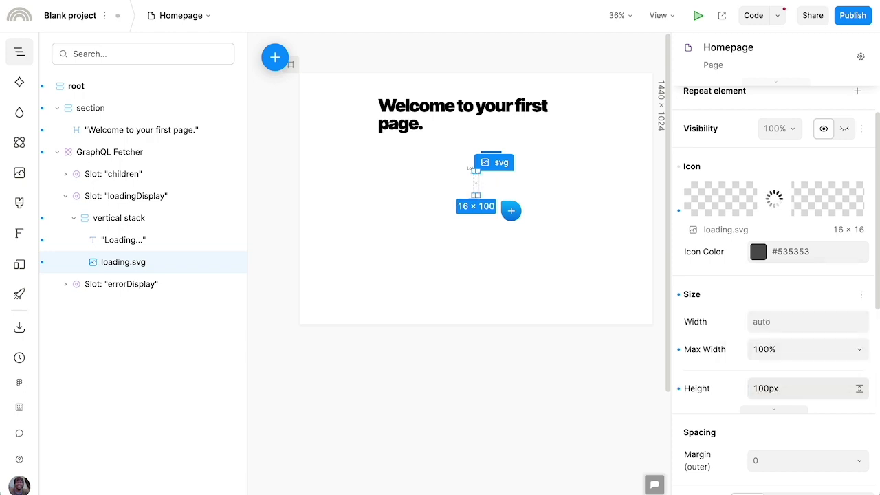
click(777, 322)
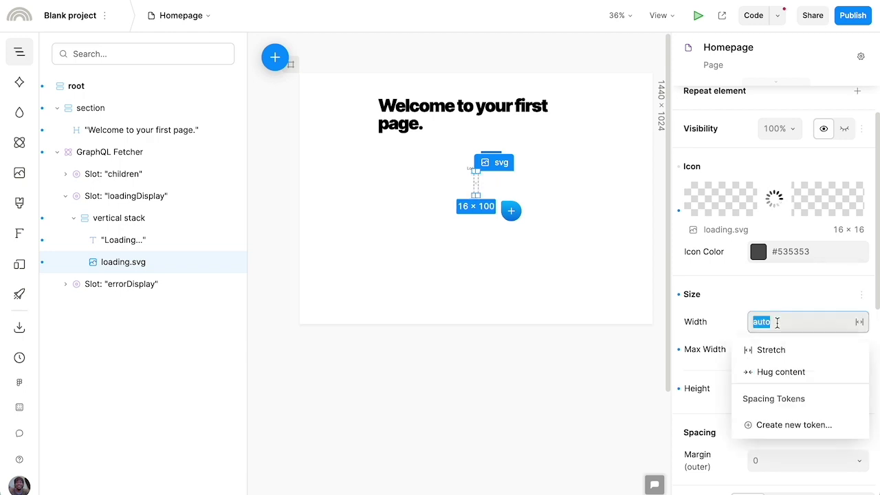
text(200)
key(Return)
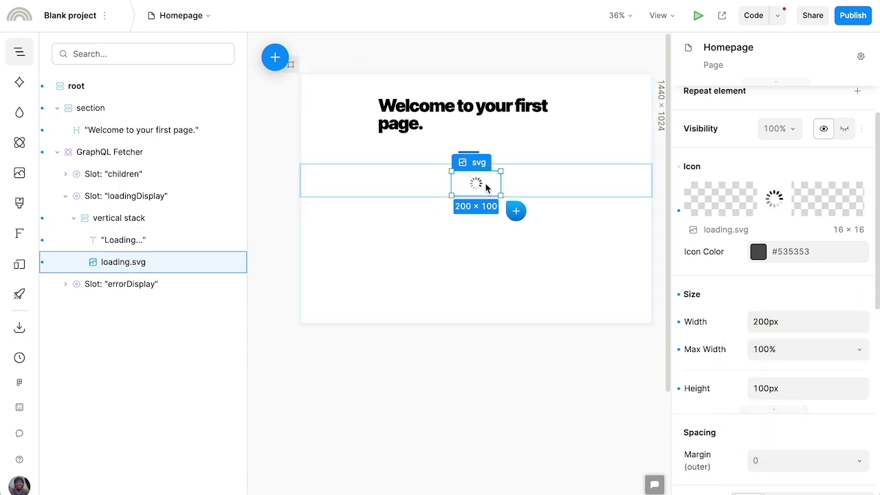
click(502, 220)
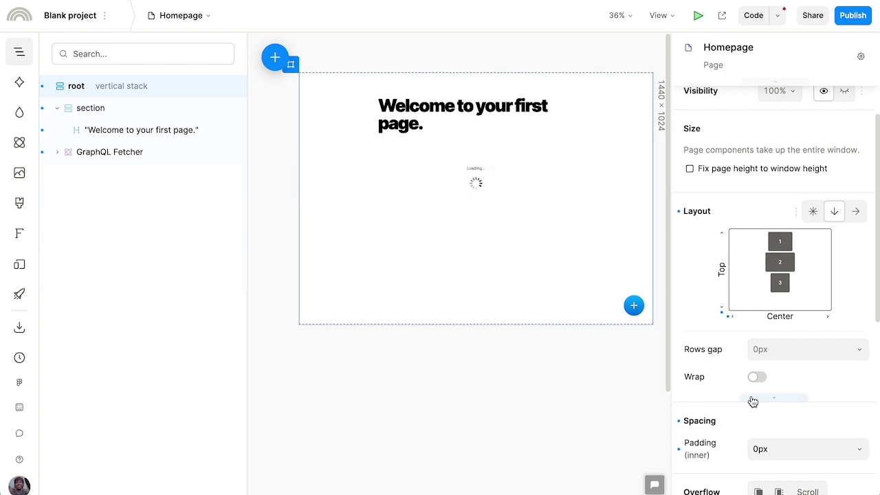
Select the GraphQL Fetcher and switch its Preview loading toggle off.
scroll(738, 402, down, 1)
scroll(738, 402, down, 3)
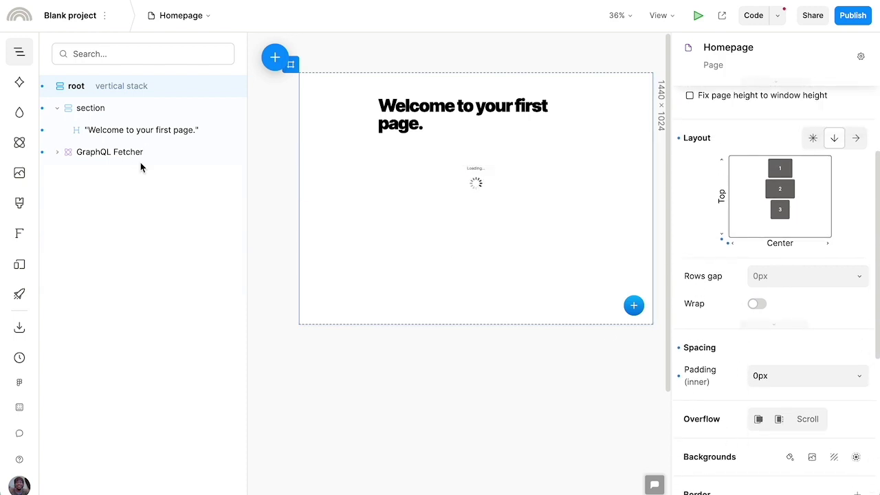
click(114, 159)
click(757, 261)
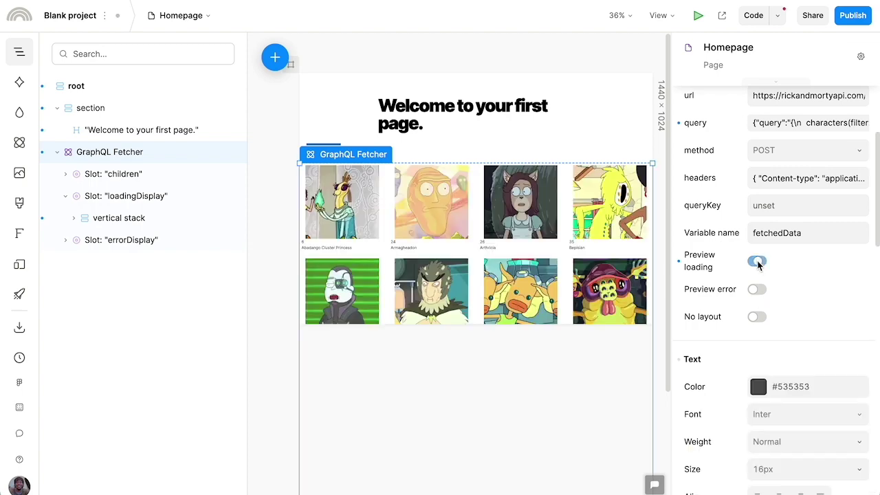